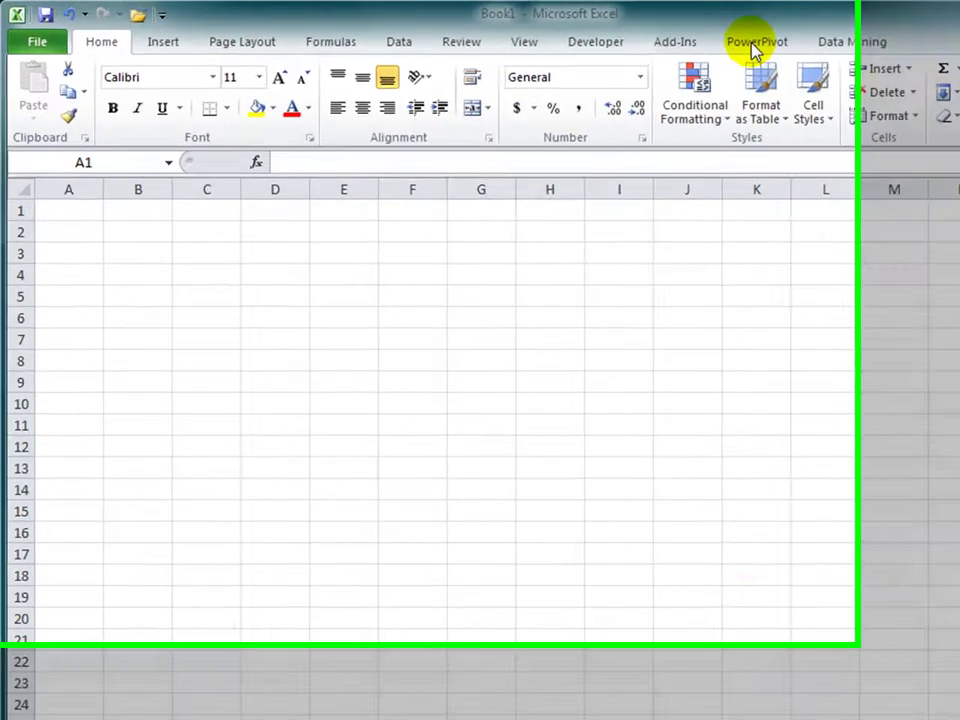
Show the PowerPivot ribbon commands for the blank Book1 workbook.
{"action": "left_click", "coordinate": [655, 38]}
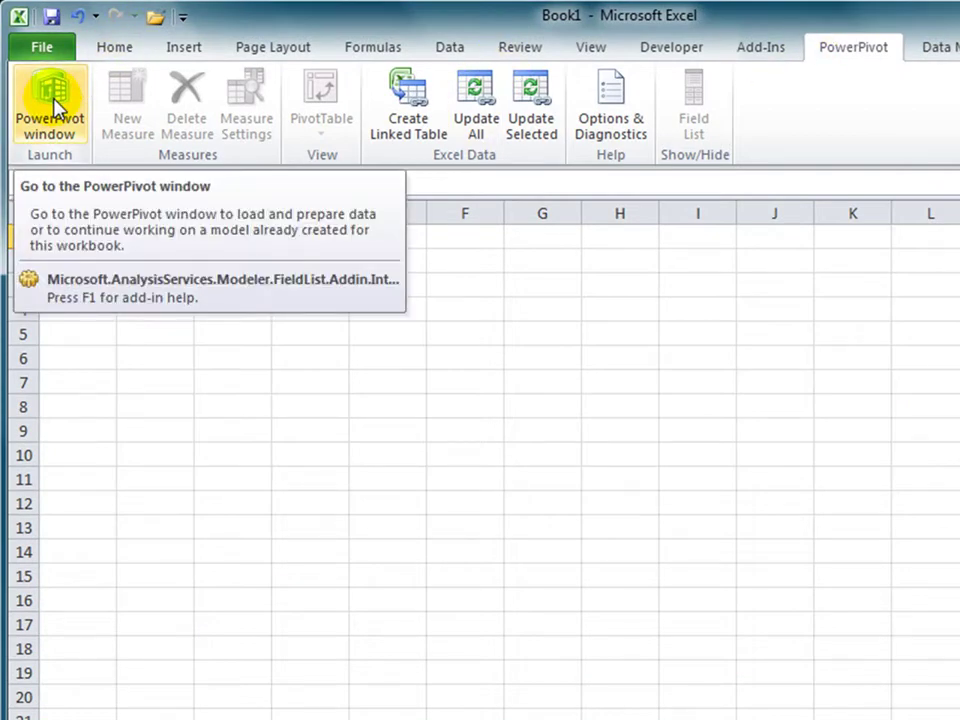
Open the PowerPivot window and start importing from SQL Server.
{"action": "left_click", "coordinate": [55, 107]}
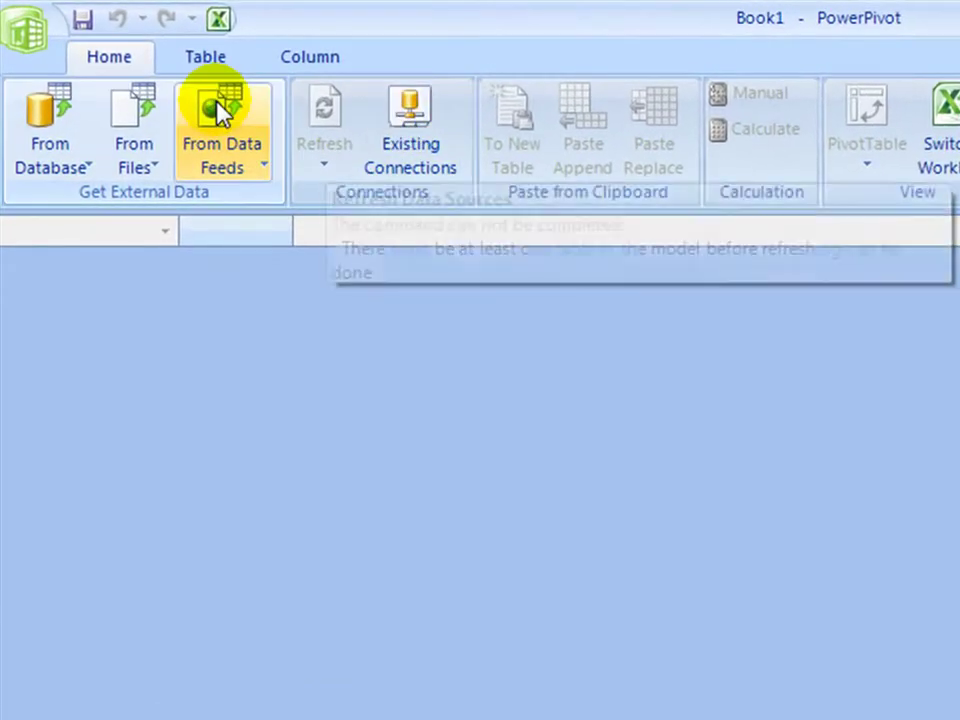
{"action": "left_click", "coordinate": [67, 122]}
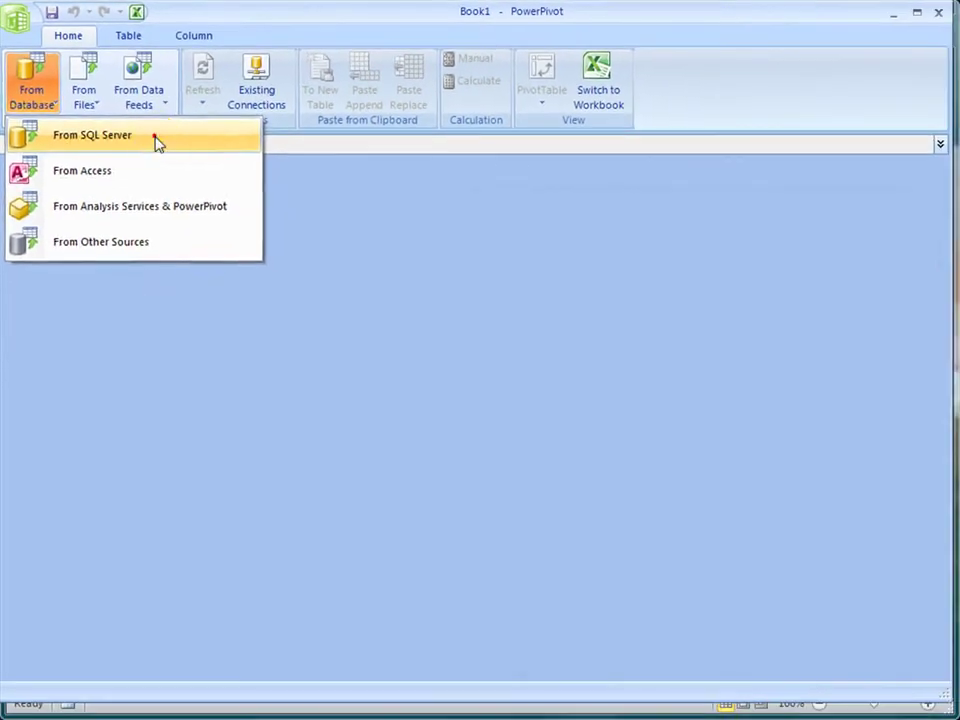
{"action": "left_click", "coordinate": [153, 138]}
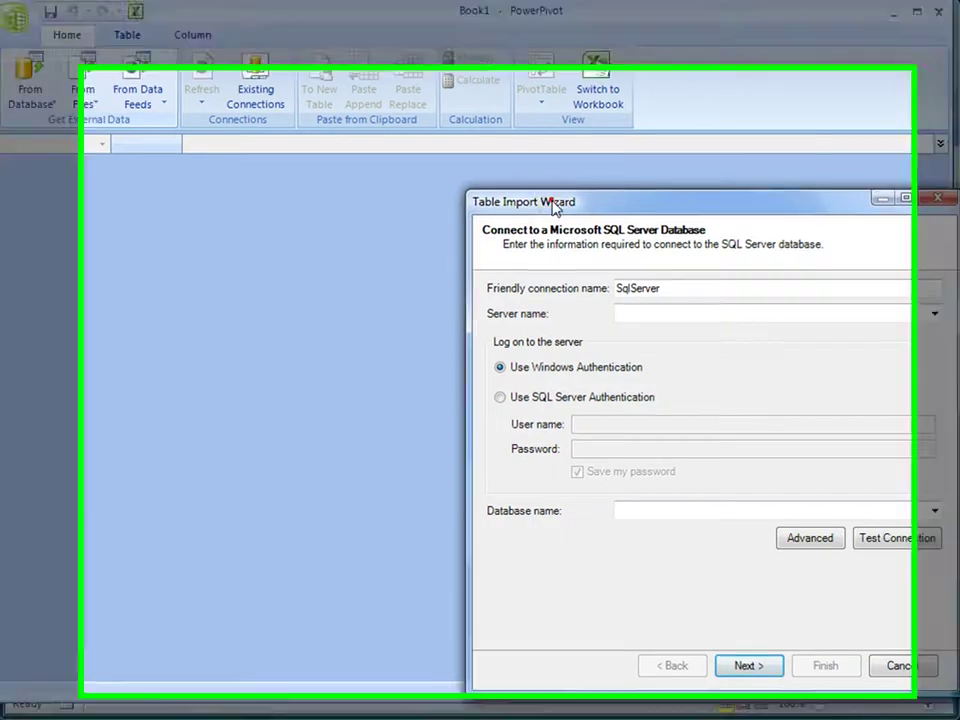
{"action": "left_click_drag", "start_coordinate": [553, 205], "coordinate": [339, 165]}
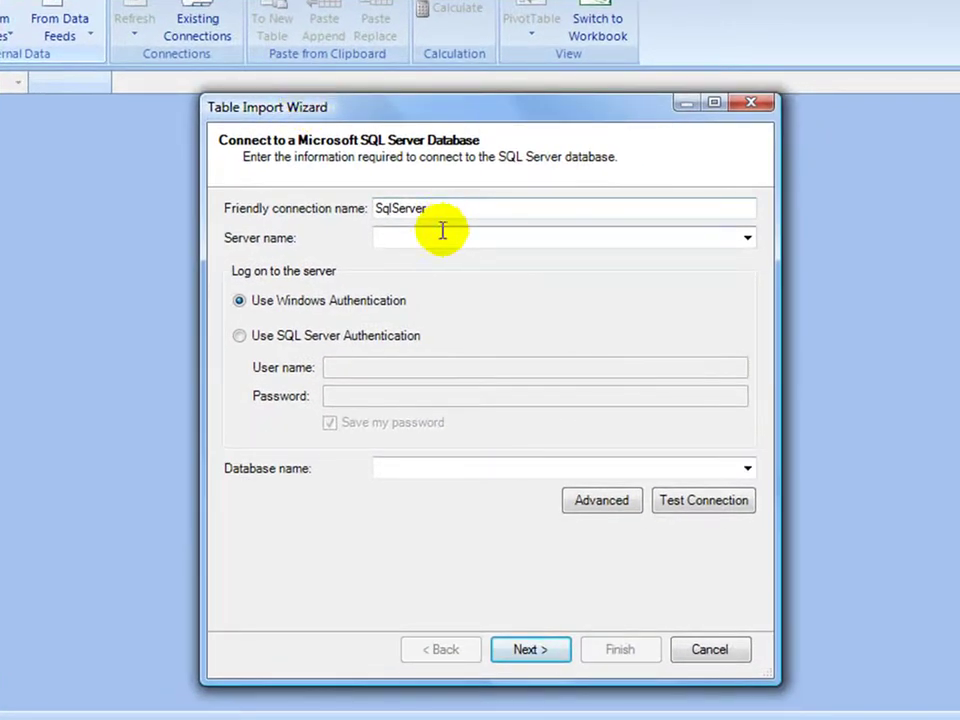
Connect to server localhost, database AdventureWorksDW2008, and confirm the test connection succeeds.
{"action": "left_click", "coordinate": [442, 233]}
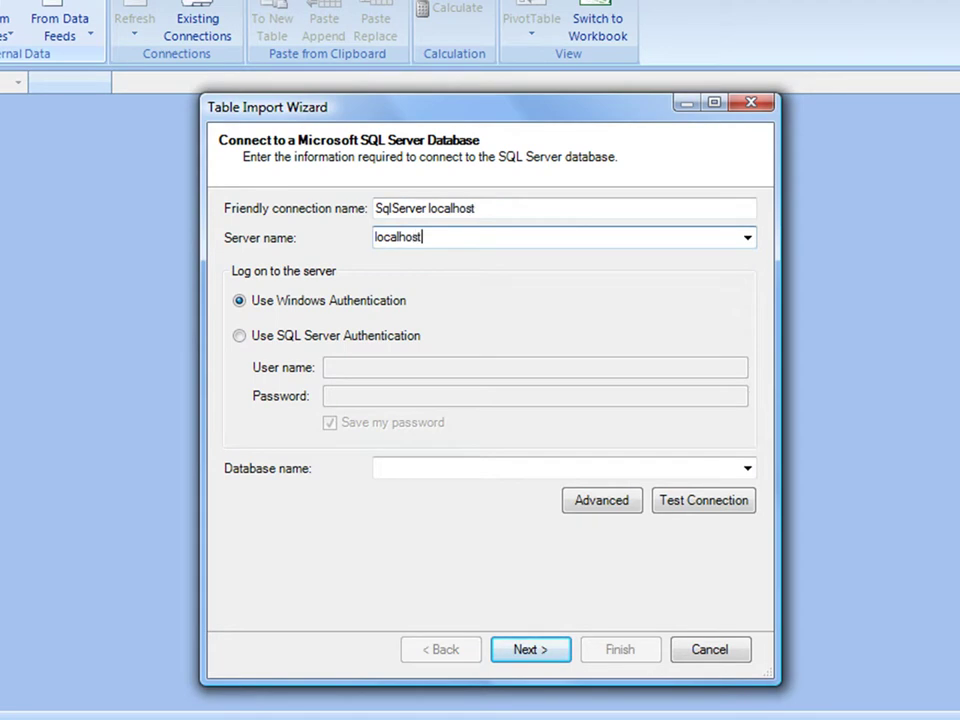
{"action": "left_click", "coordinate": [747, 469]}
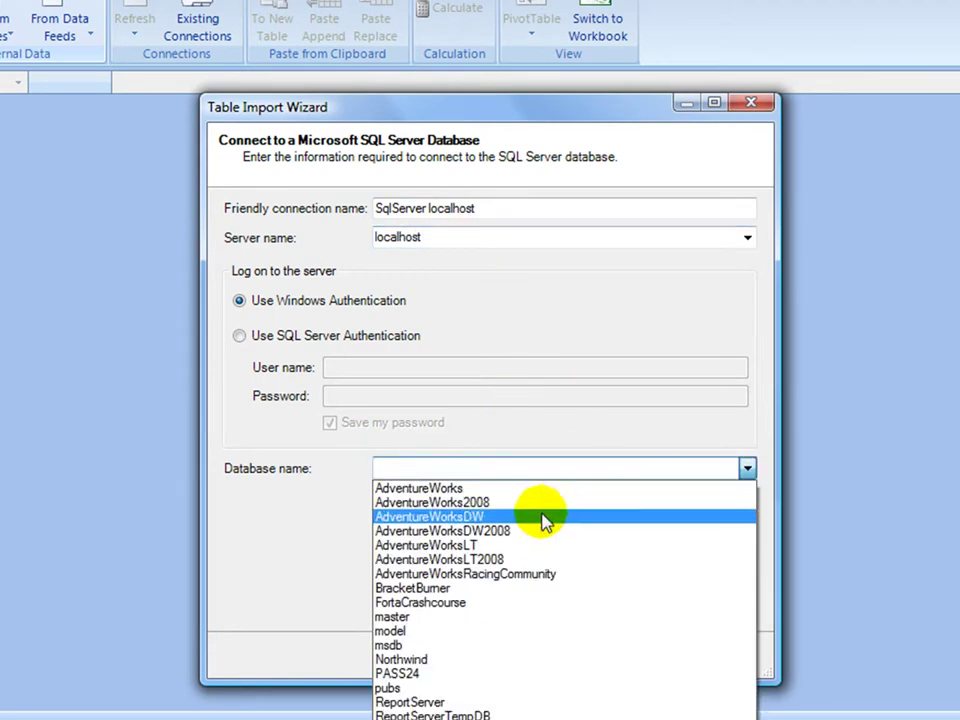
{"action": "left_click", "coordinate": [515, 531]}
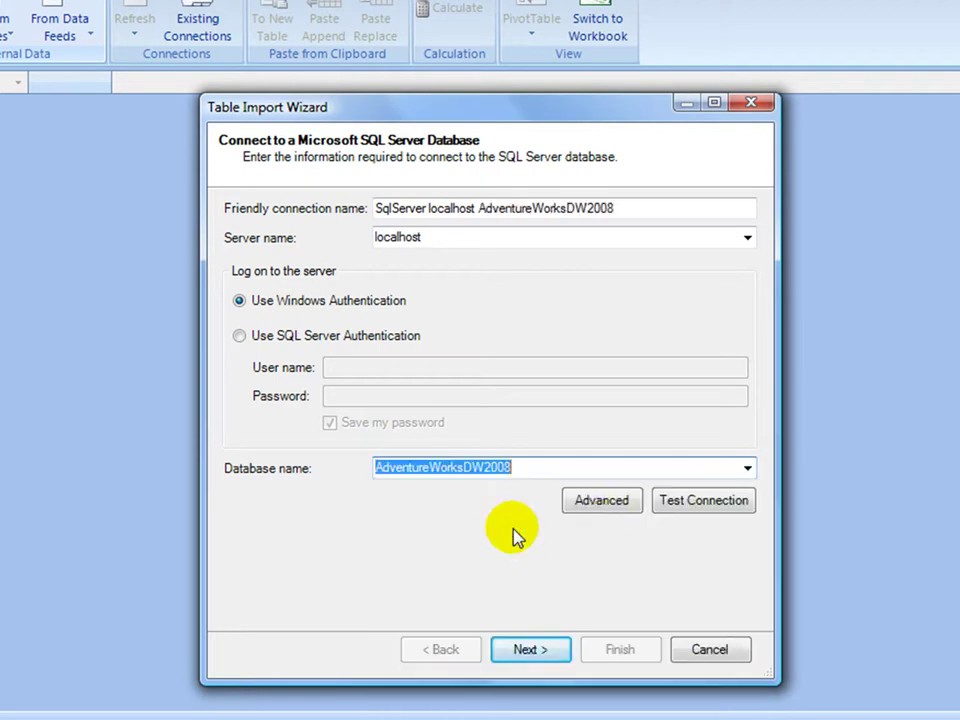
{"action": "left_click", "coordinate": [705, 505]}
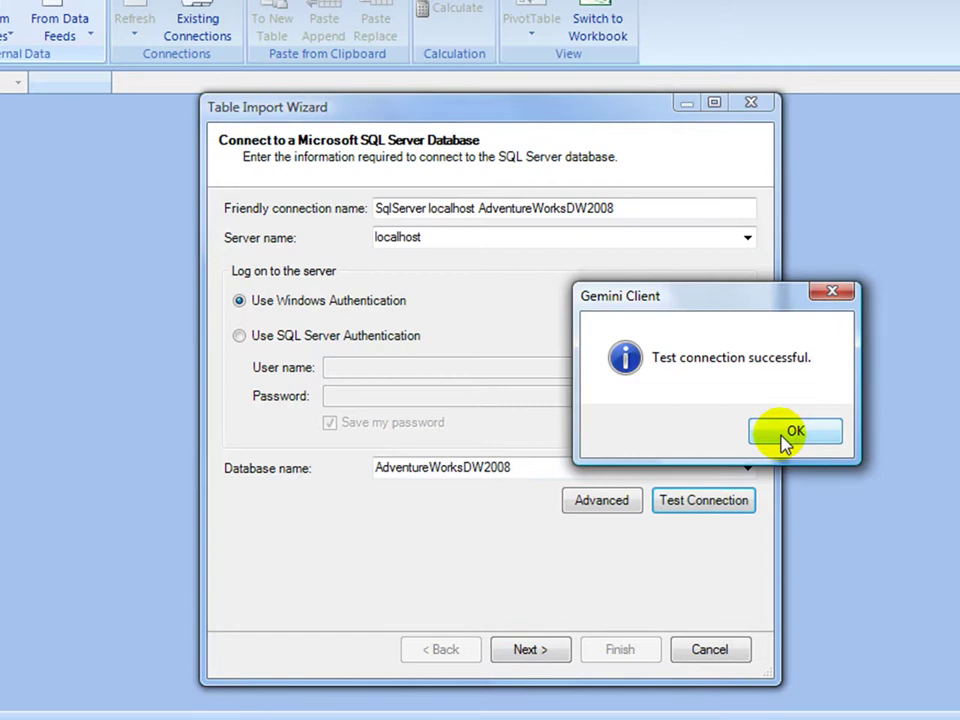
{"action": "left_click", "coordinate": [793, 430]}
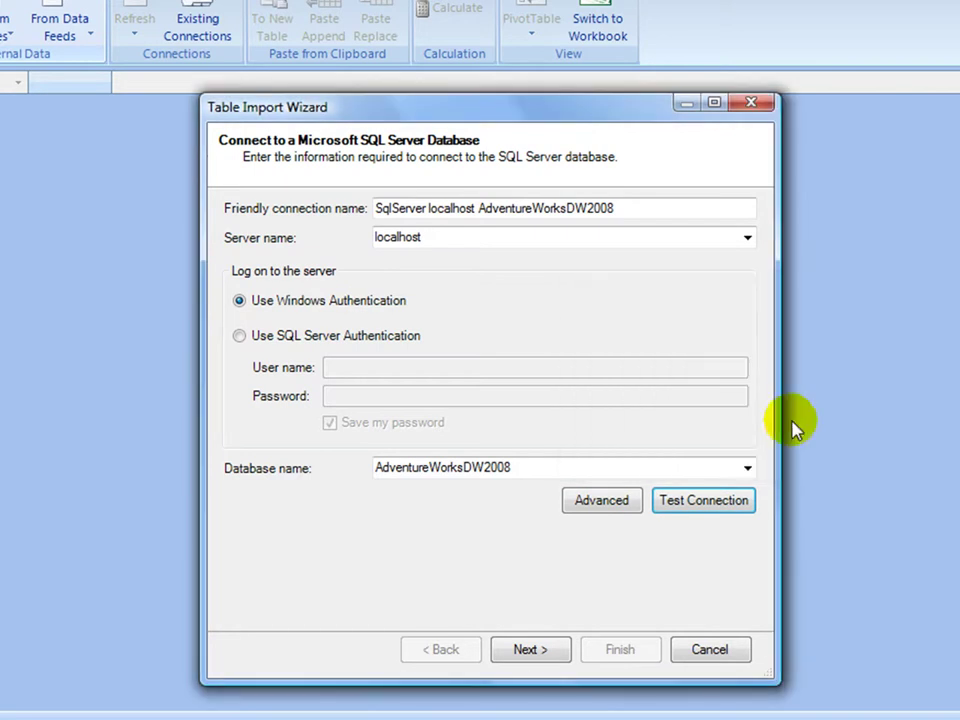
Check FactResellerSales, its related tables, and DimProductCategory and DimProductSubcategory for import.
{"action": "left_click", "coordinate": [531, 650]}
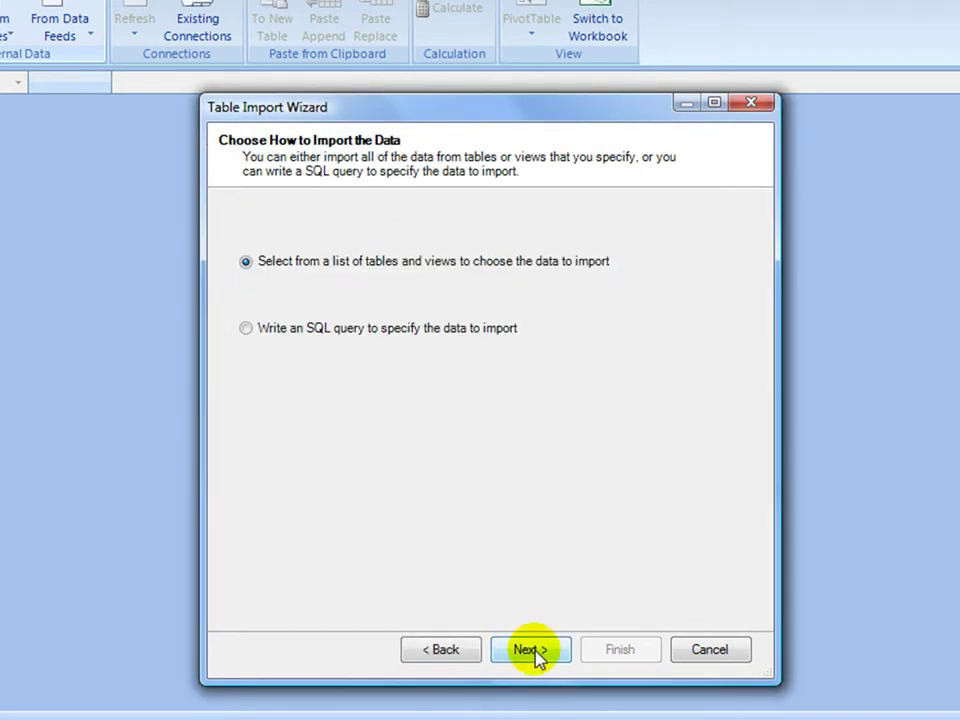
{"action": "left_click", "coordinate": [531, 650]}
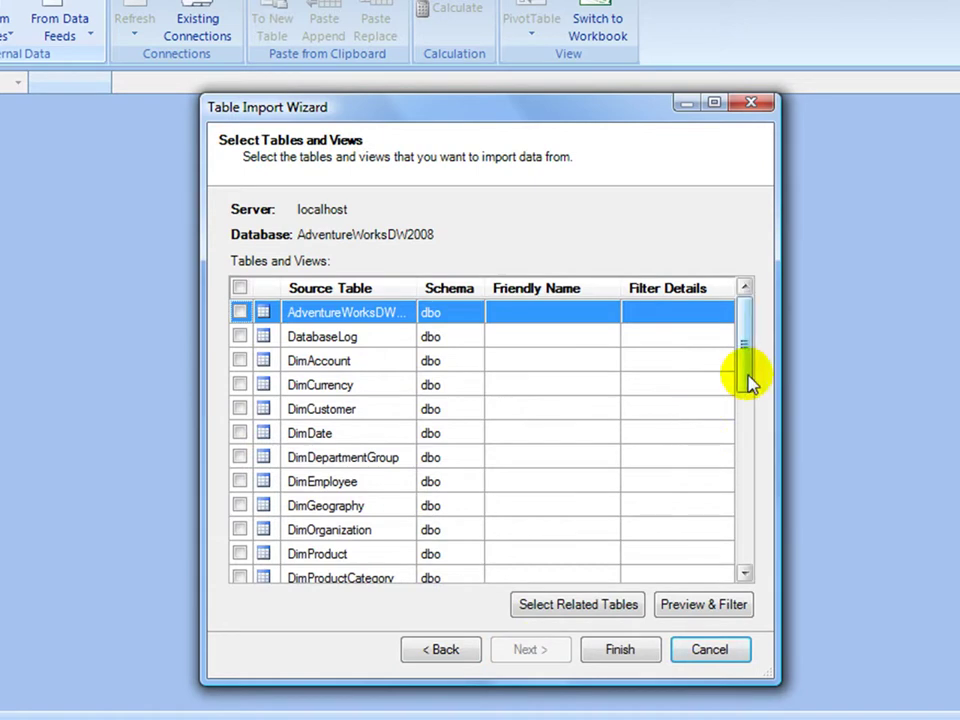
{"action": "left_click_drag", "start_coordinate": [746, 372], "coordinate": [748, 520]}
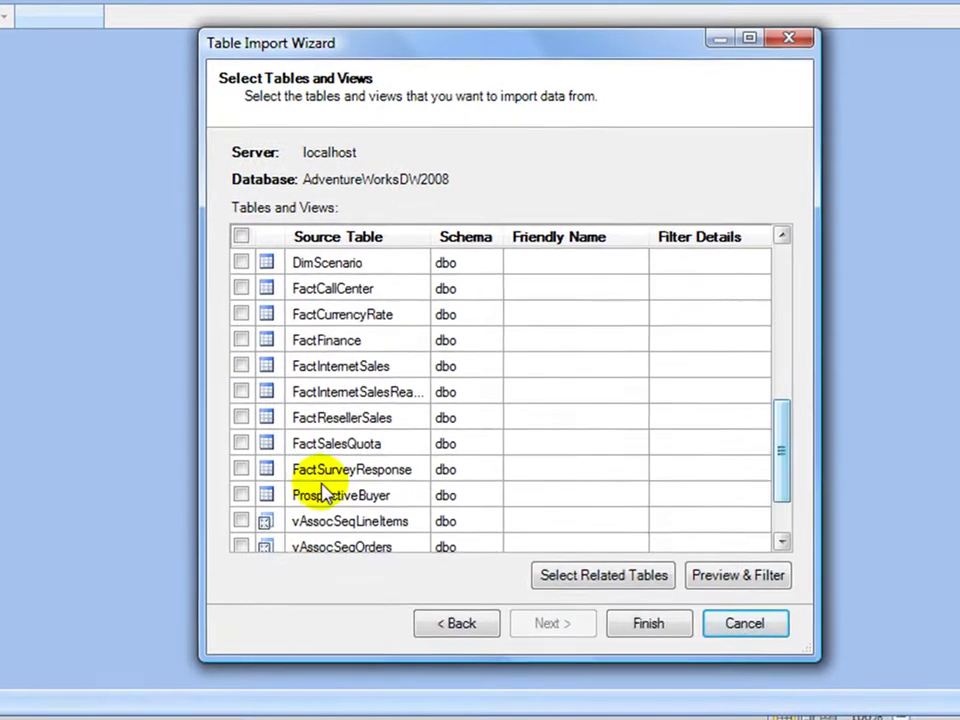
{"action": "left_click", "coordinate": [242, 417]}
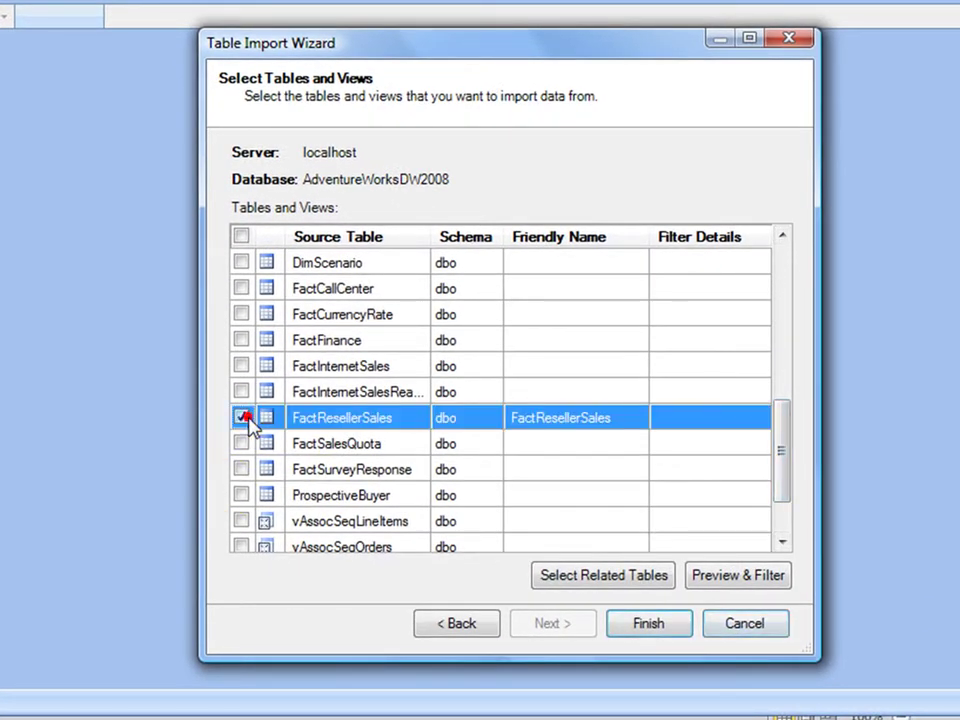
{"action": "left_click", "coordinate": [612, 586]}
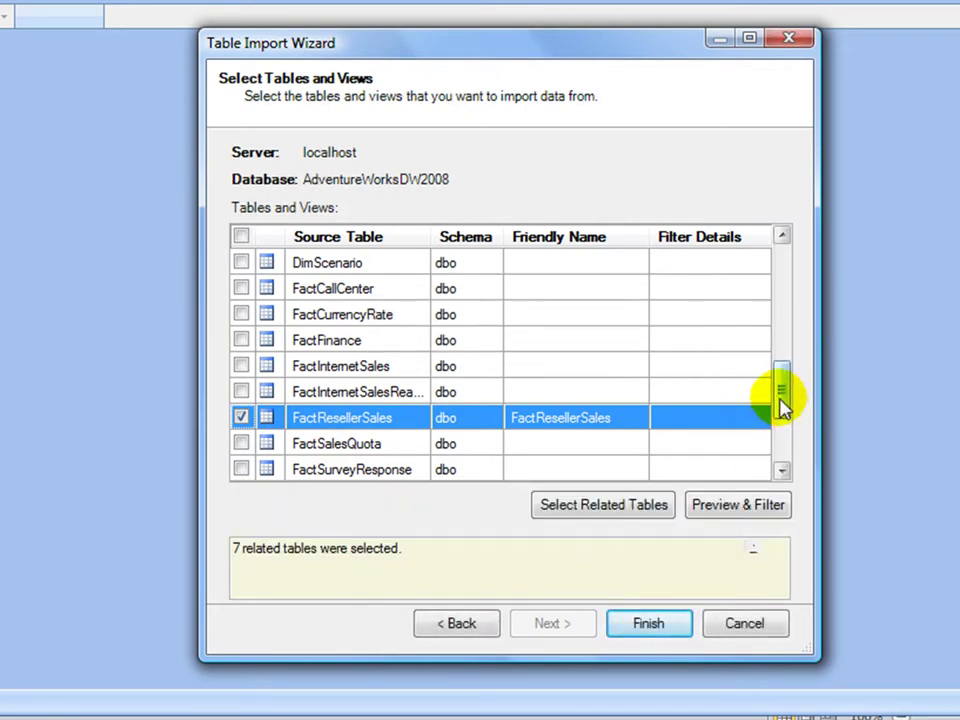
{"action": "left_click_drag", "start_coordinate": [783, 405], "coordinate": [804, 332]}
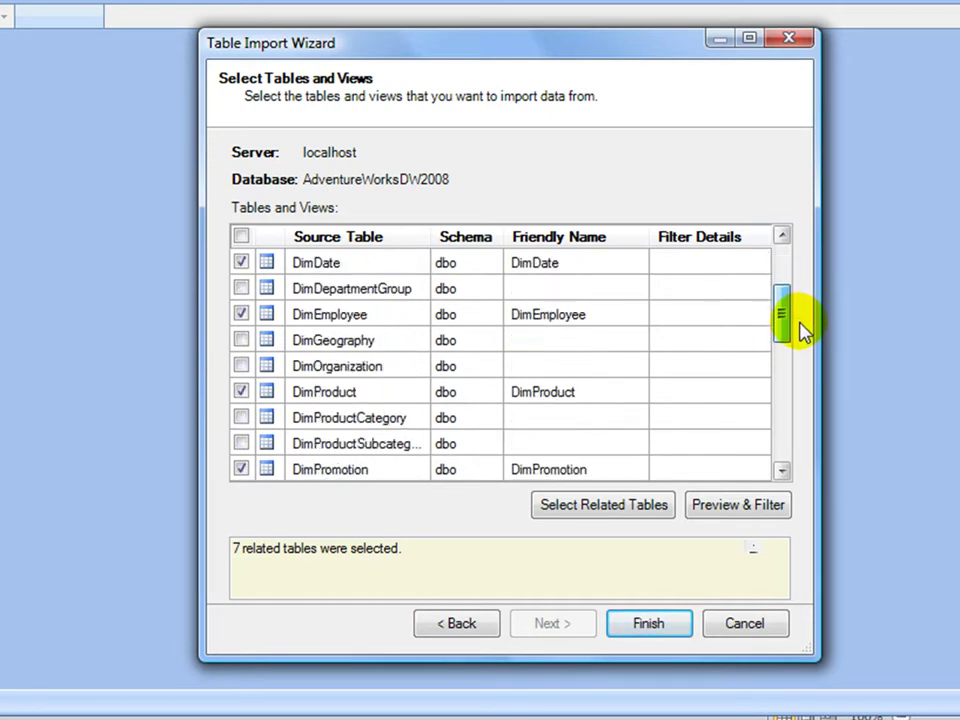
{"action": "left_click", "coordinate": [241, 419]}
{"action": "left_click", "coordinate": [241, 444]}
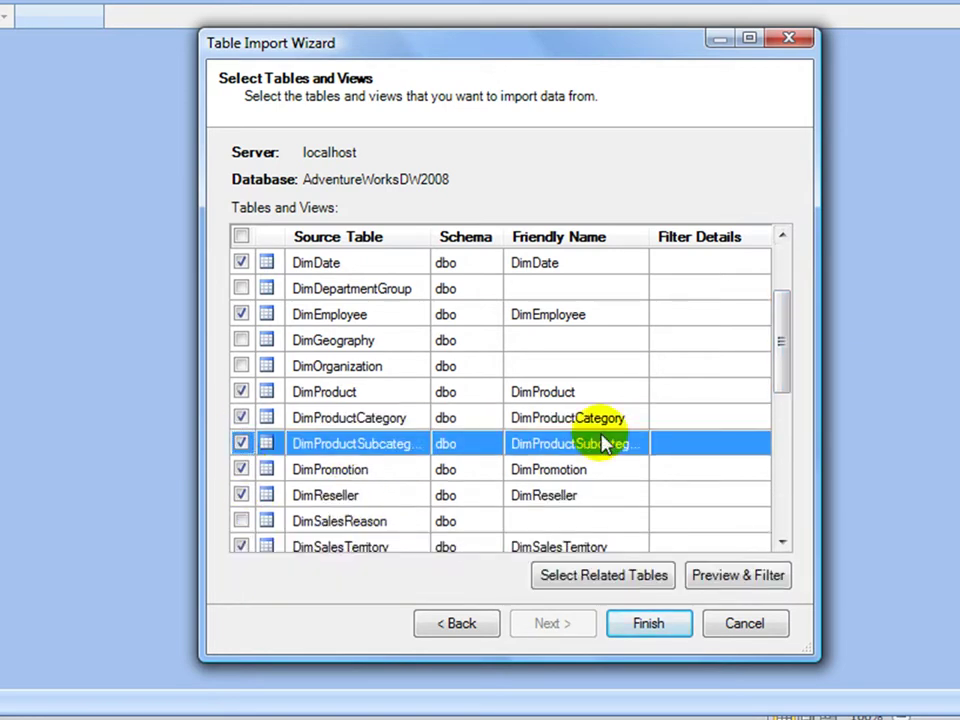
{"action": "left_click_drag", "start_coordinate": [784, 369], "coordinate": [786, 514]}
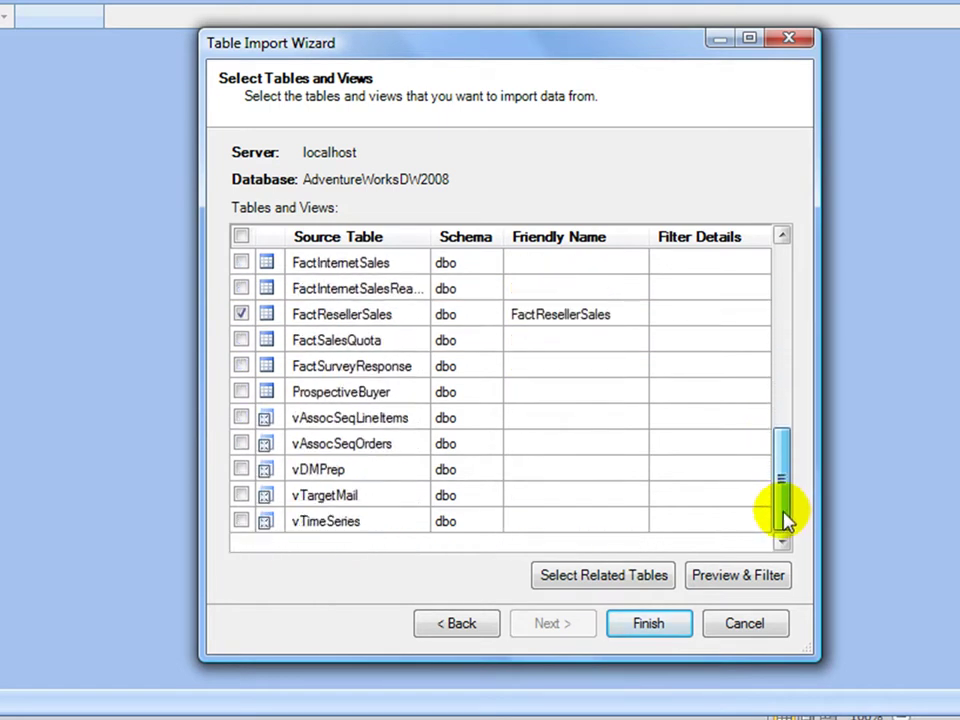
Import all ten tables, including 60,855 FactResellerSales rows, and close the summary.
{"action": "left_click", "coordinate": [650, 623]}
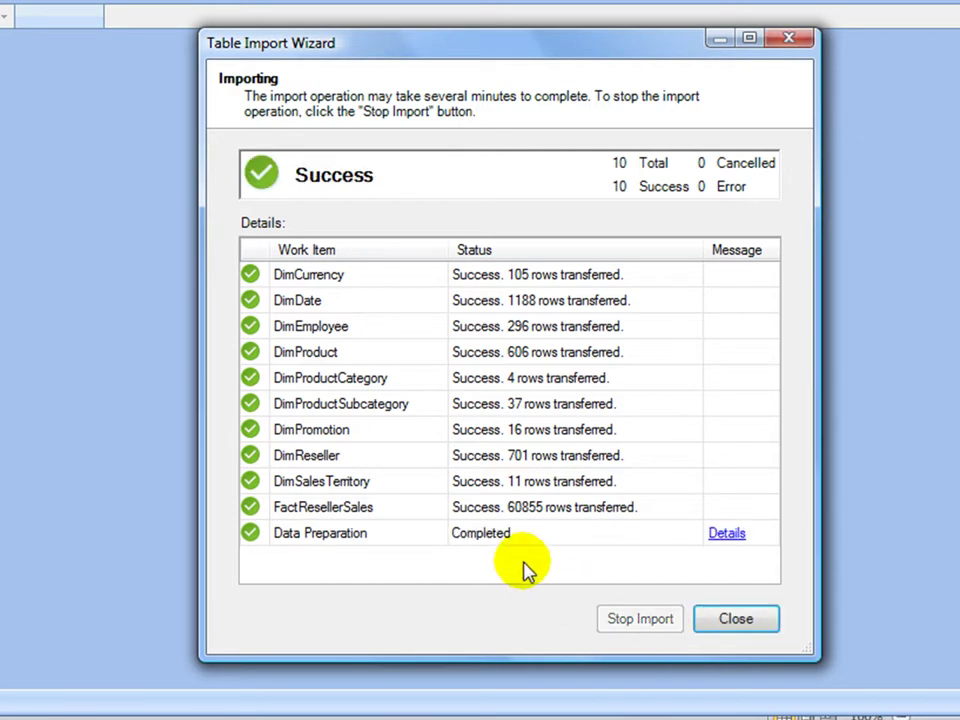
{"action": "left_click", "coordinate": [704, 622]}
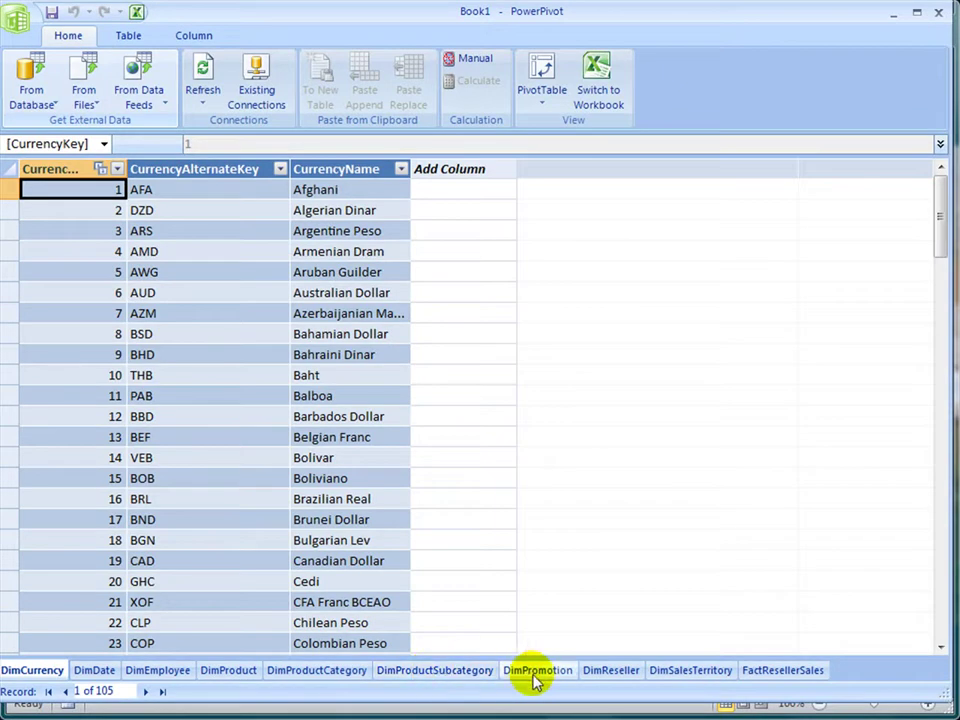
Browse the FactResellerSales, DimSalesTerritory, DimReseller and DimPromotion tables in PowerPivot.
{"action": "left_click", "coordinate": [765, 671]}
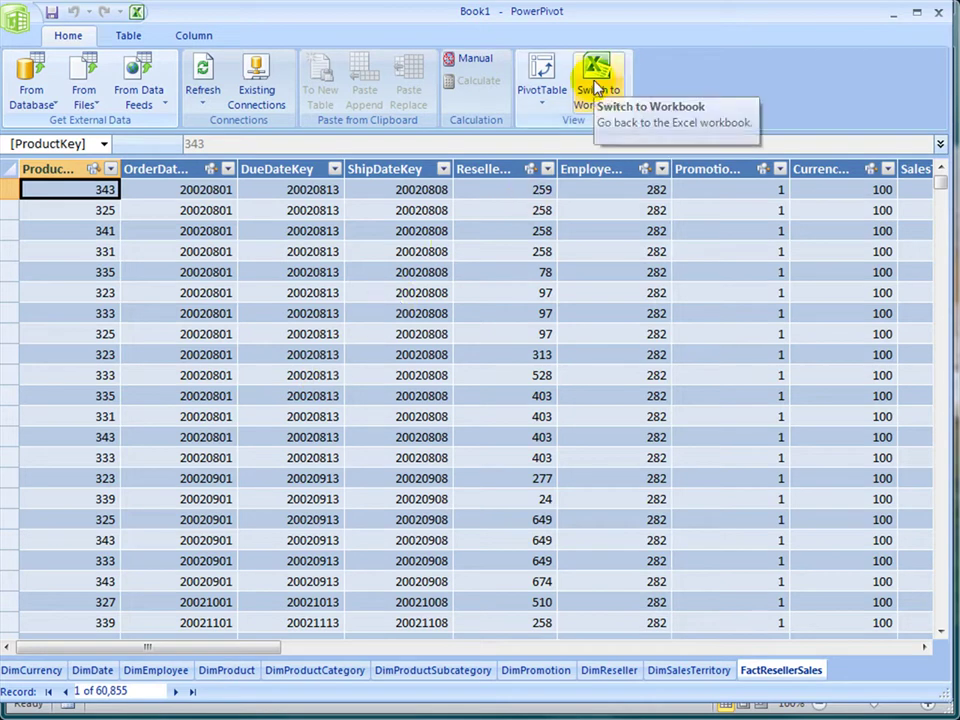
{"action": "left_click", "coordinate": [595, 88]}
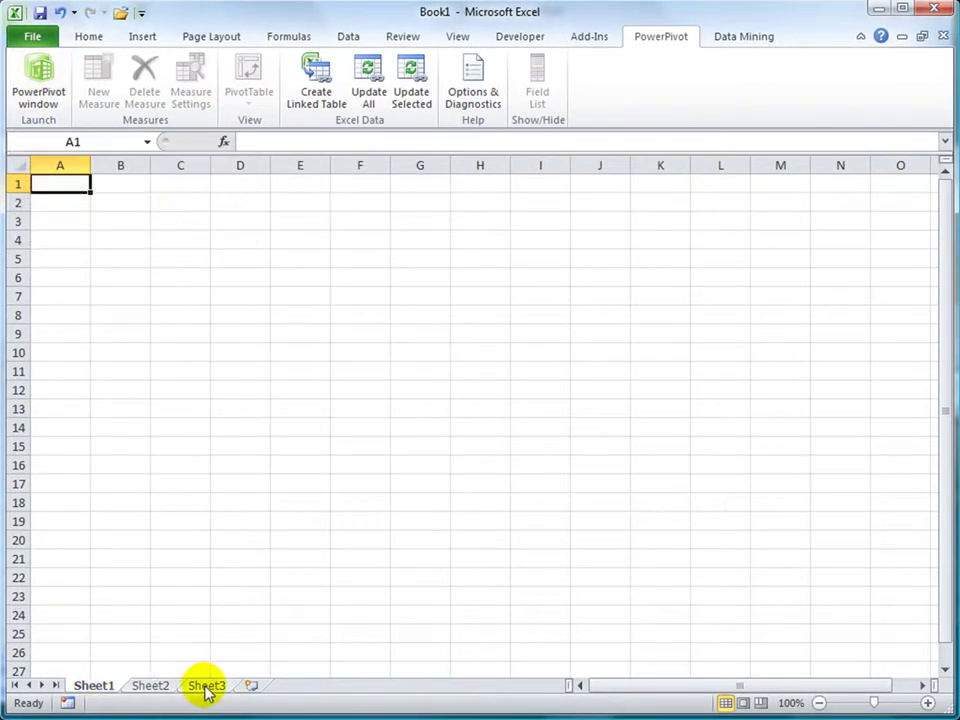
{"action": "left_click", "coordinate": [57, 95]}
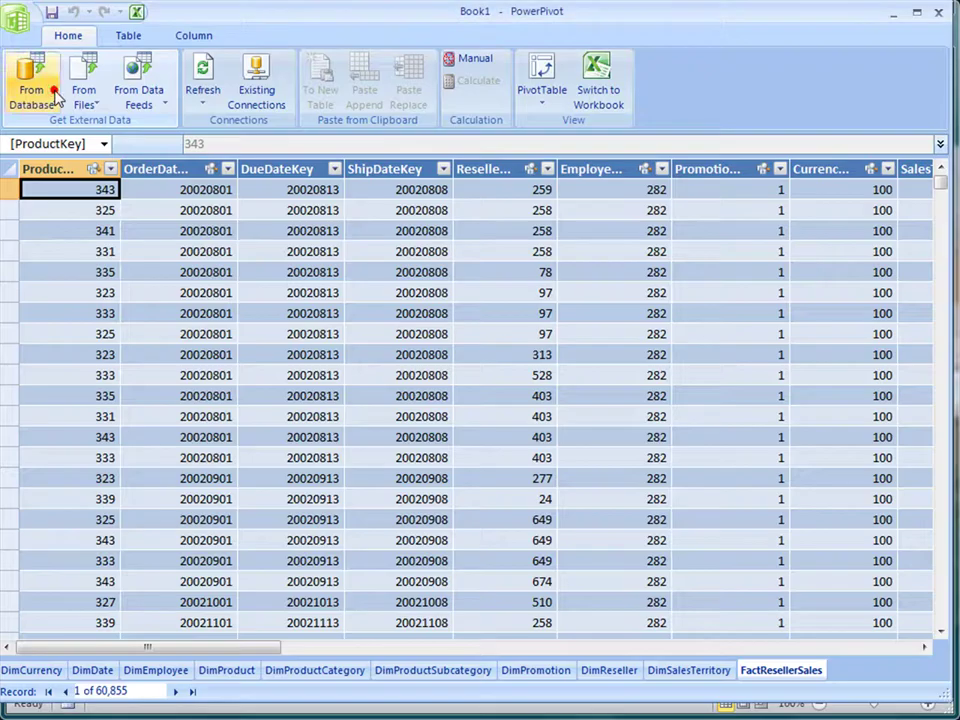
{"action": "left_click", "coordinate": [667, 677]}
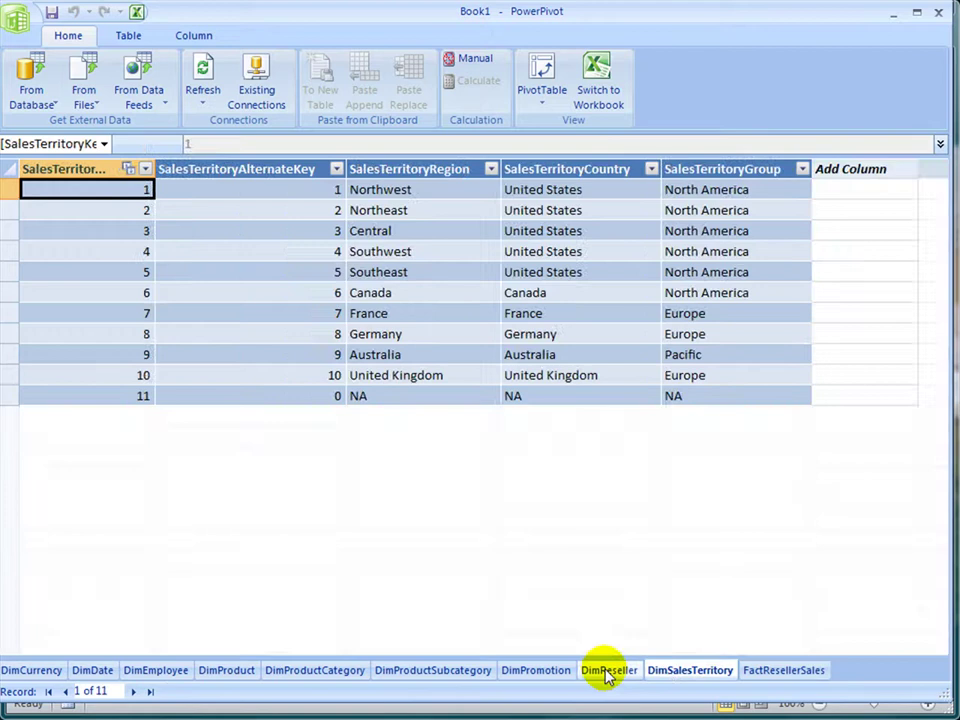
{"action": "left_click", "coordinate": [607, 675]}
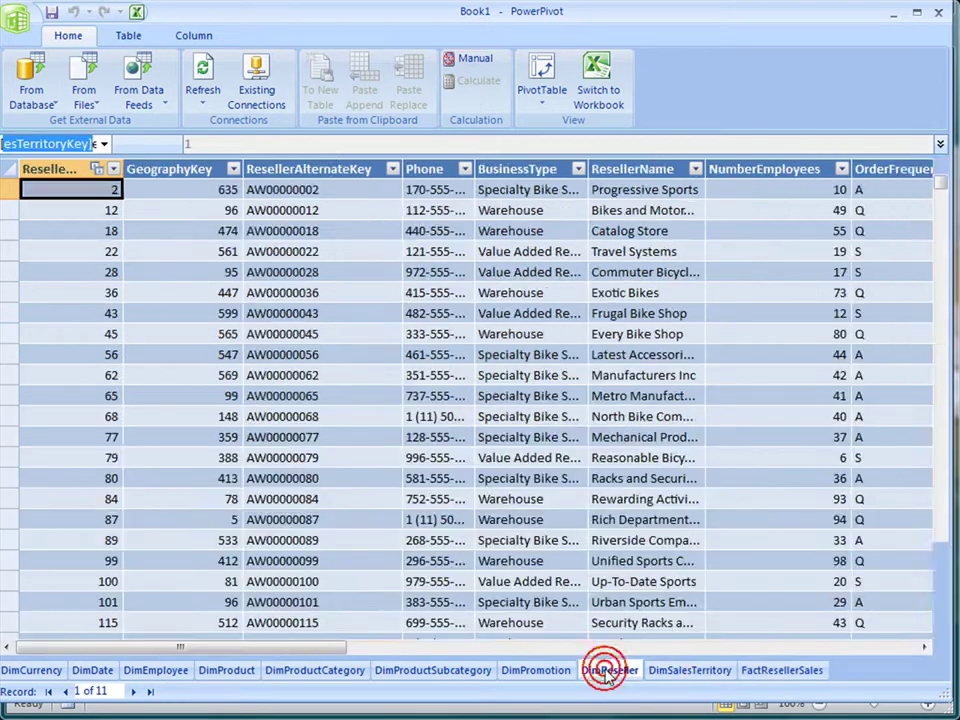
{"action": "left_click", "coordinate": [538, 672]}
Save over ResellerData.xlsx in the Desktop's SQL Saturday April 2010 folder.
{"action": "left_click", "coordinate": [598, 82]}
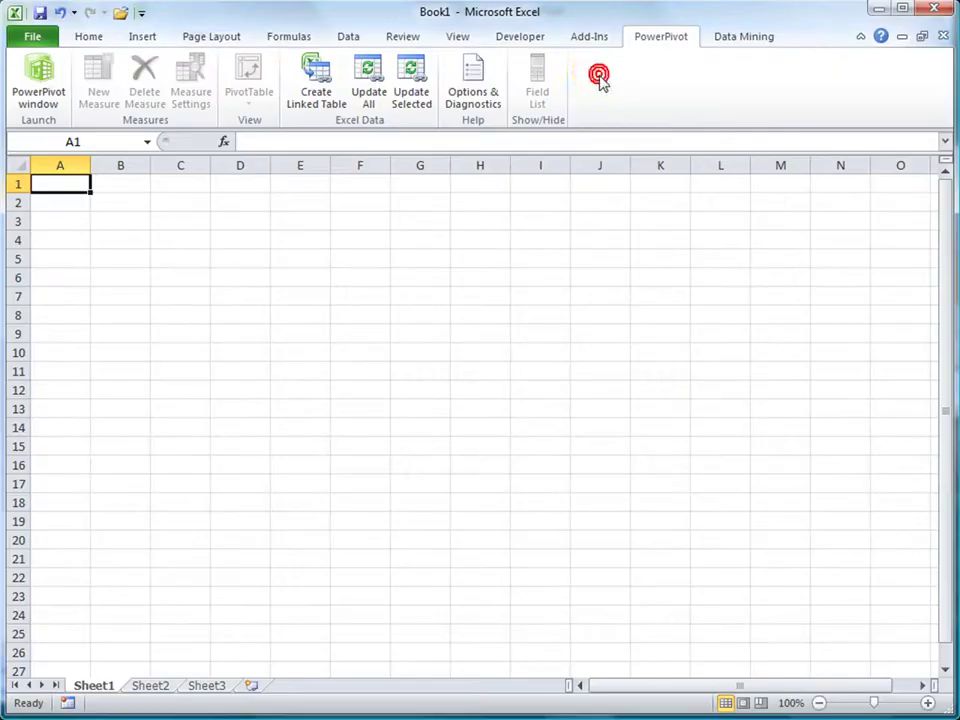
{"action": "left_click", "coordinate": [30, 36]}
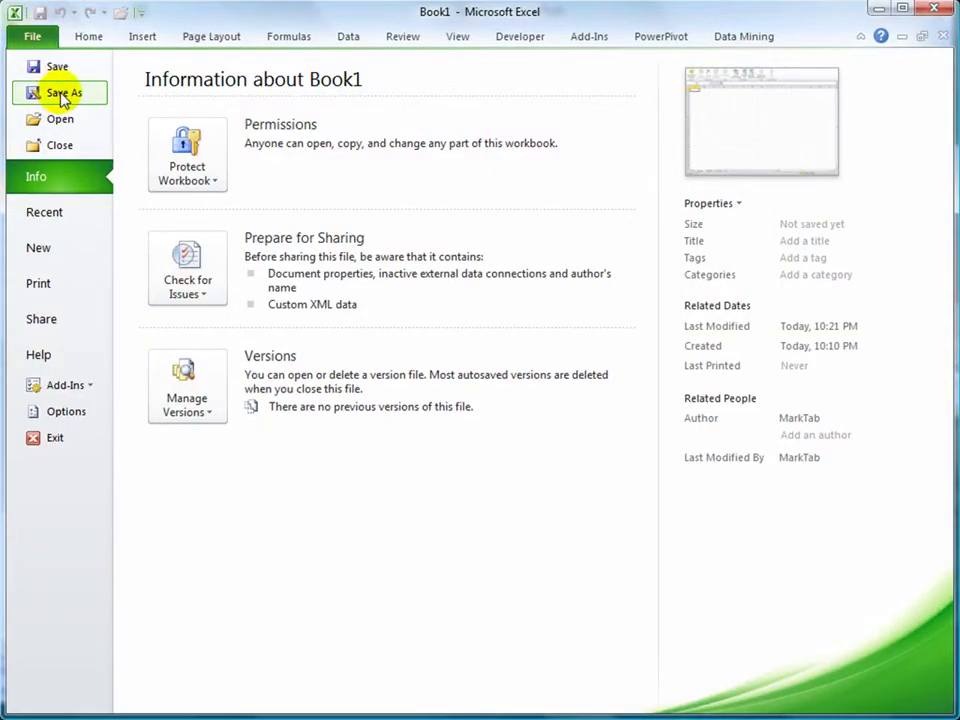
{"action": "key", "text": "Escape"}
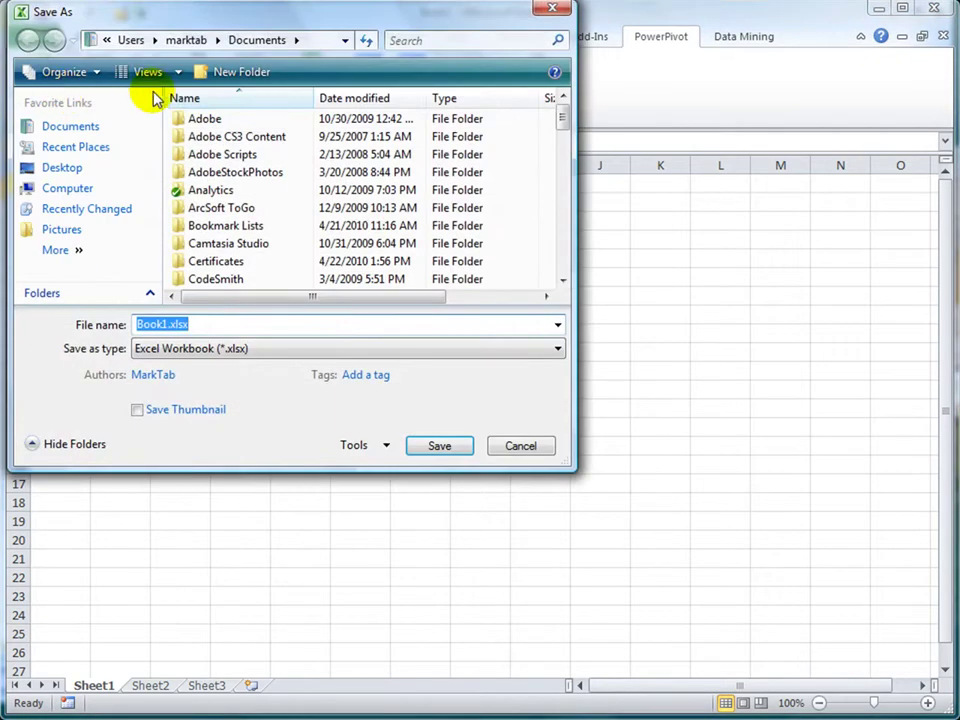
{"action": "left_click", "coordinate": [70, 168]}
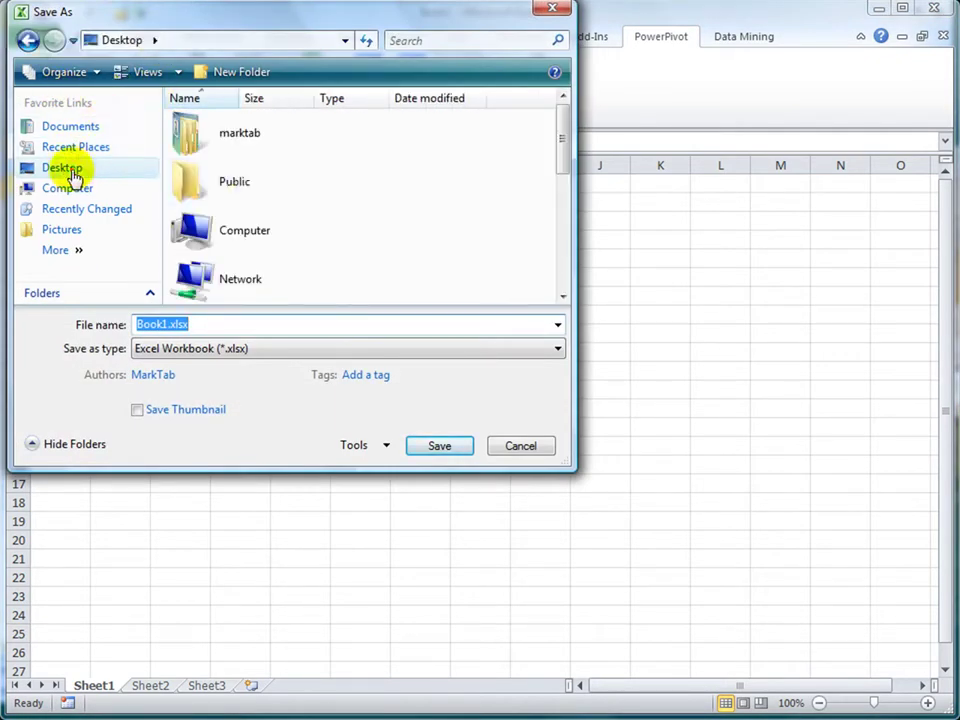
{"action": "left_click_drag", "start_coordinate": [562, 160], "coordinate": [564, 274]}
{"action": "double_click", "coordinate": [272, 240]}
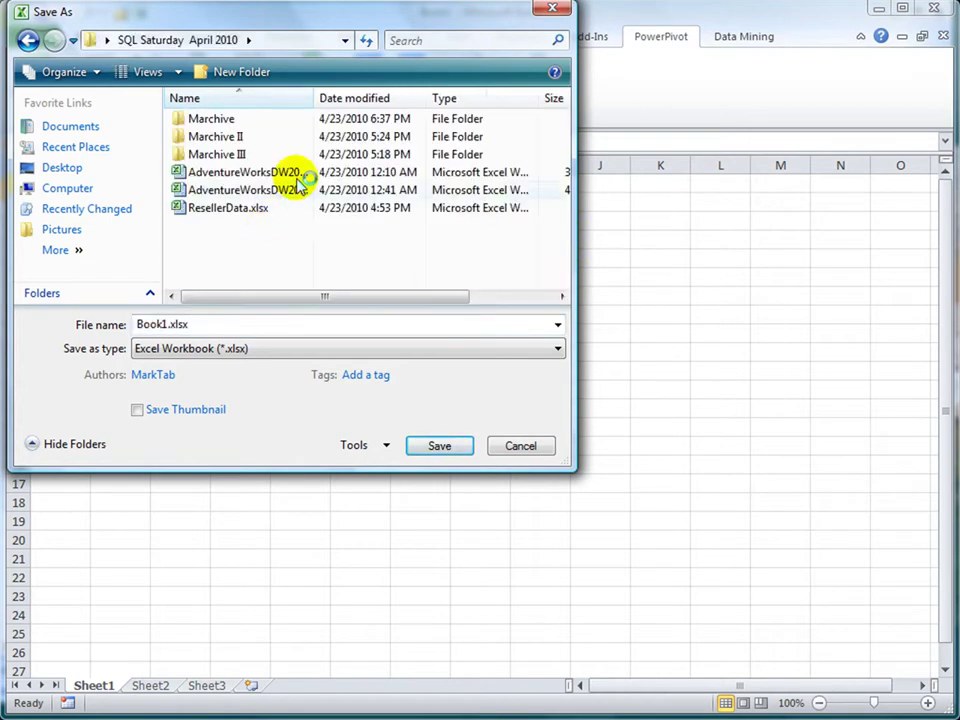
{"action": "double_click", "coordinate": [313, 98]}
{"action": "left_click", "coordinate": [249, 211]}
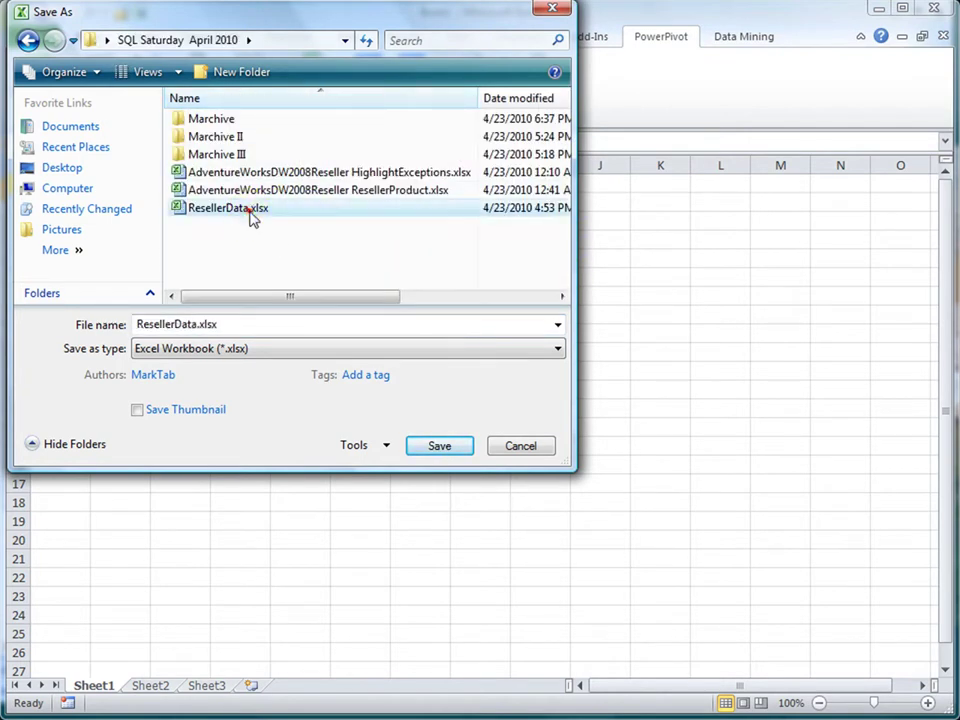
{"action": "left_click", "coordinate": [428, 447]}
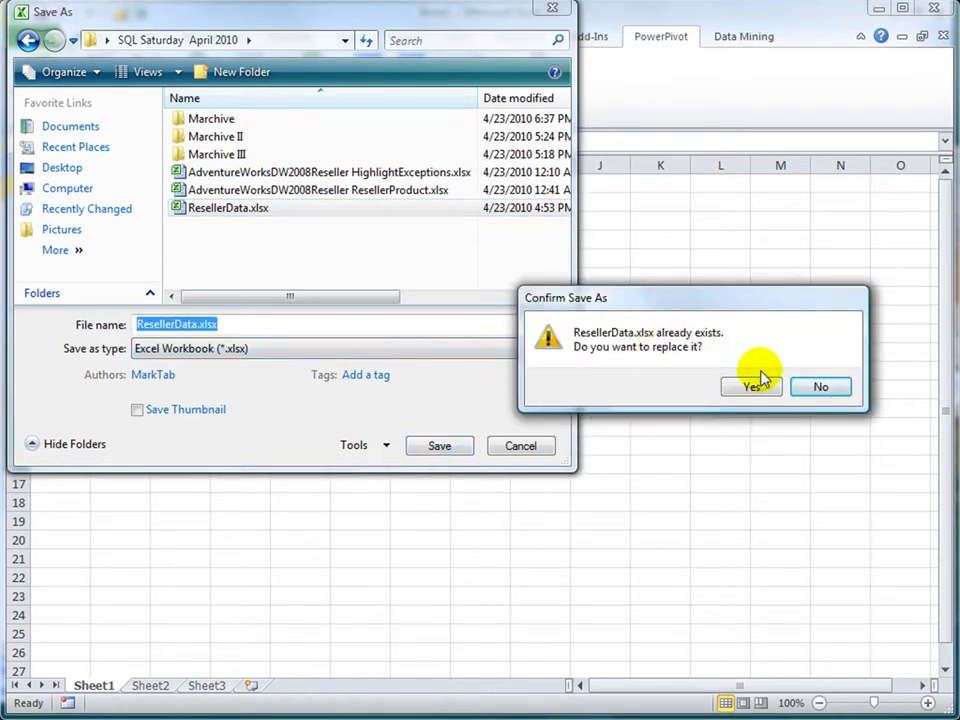
{"action": "left_click", "coordinate": [752, 386]}
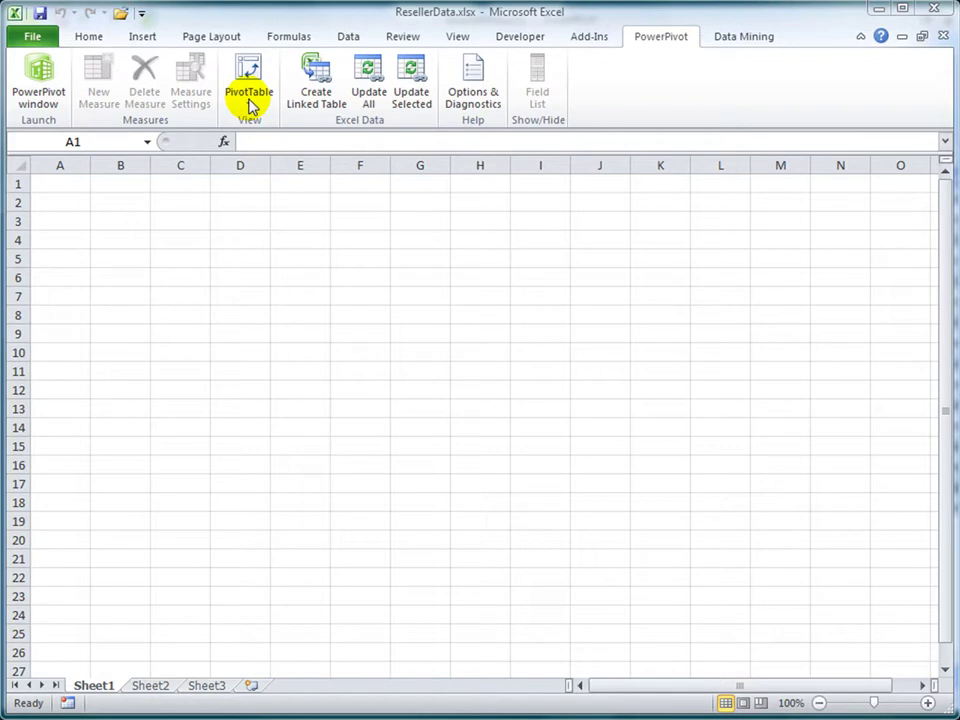
Insert a Flattened PowerPivot PivotTable on a new worksheet.
{"action": "left_click", "coordinate": [250, 104]}
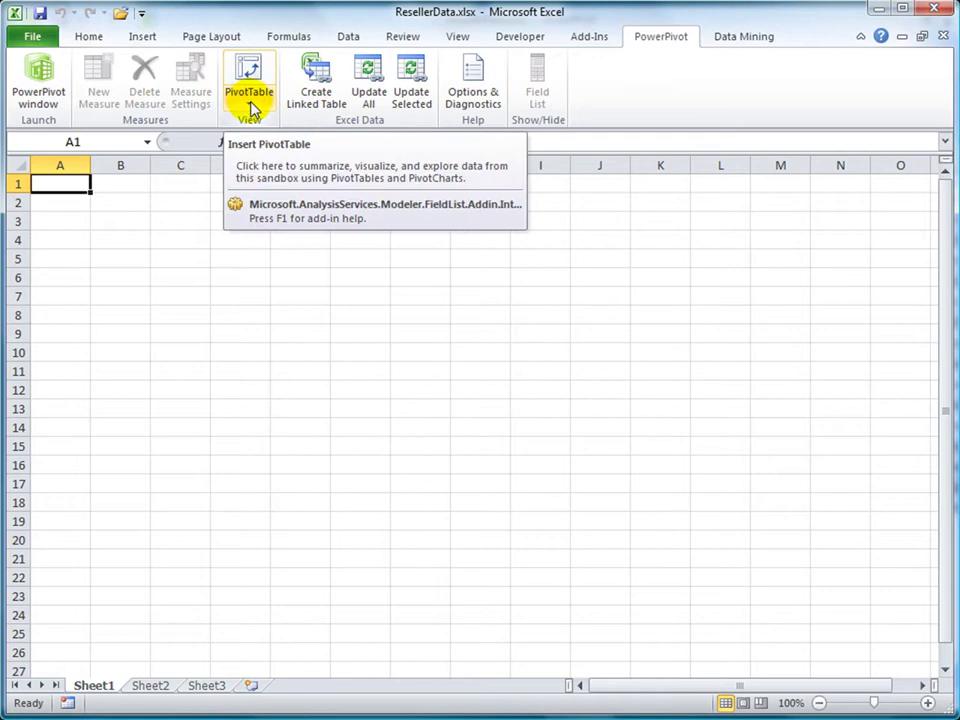
{"action": "left_click", "coordinate": [249, 100]}
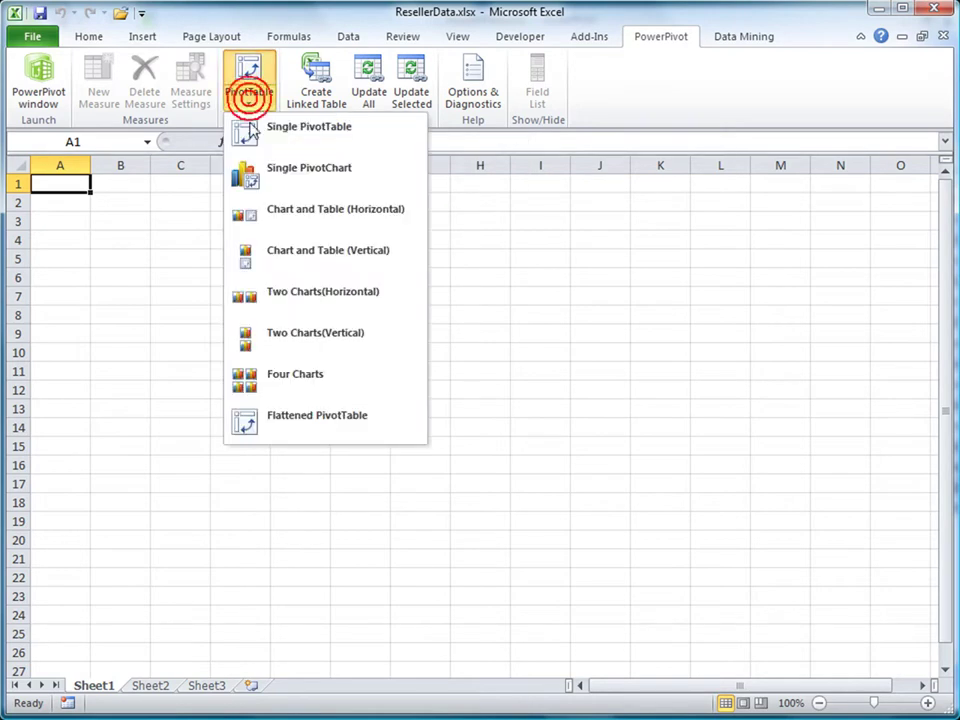
{"action": "left_click", "coordinate": [318, 434]}
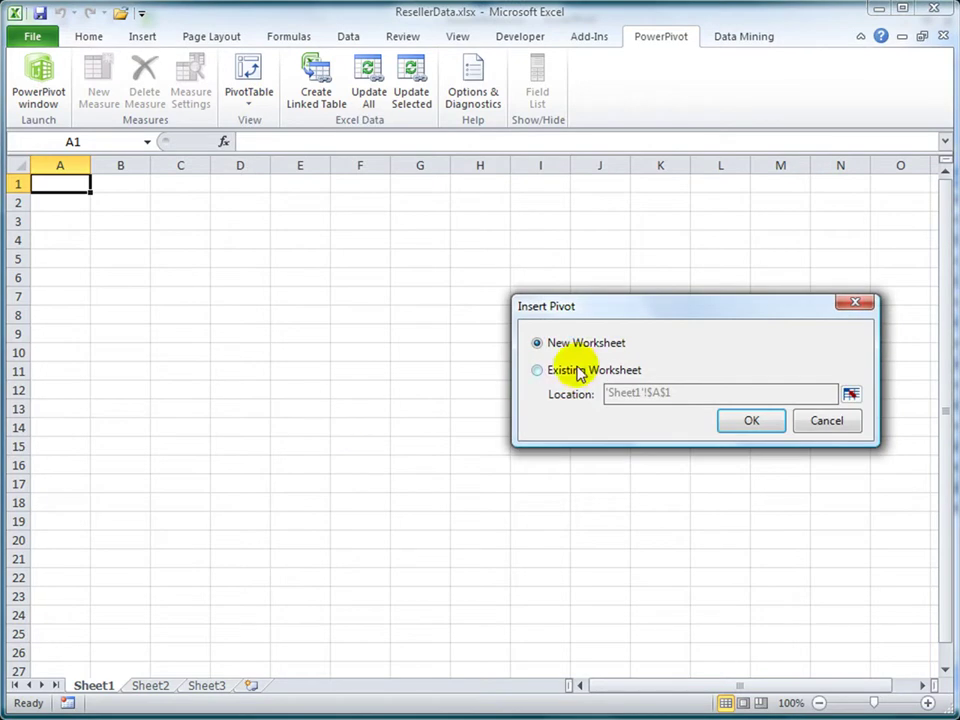
{"action": "left_click", "coordinate": [746, 420]}
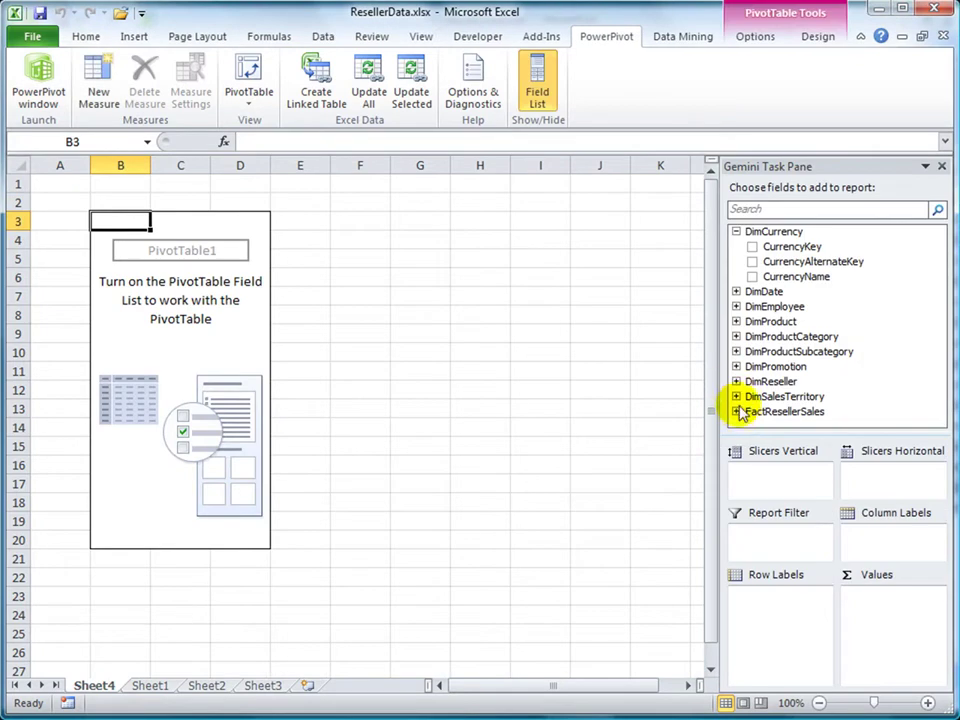
Sum SalesAmount by ResellerName rows with EnglishProductCategoryName as column labels.
{"action": "left_click", "coordinate": [736, 411]}
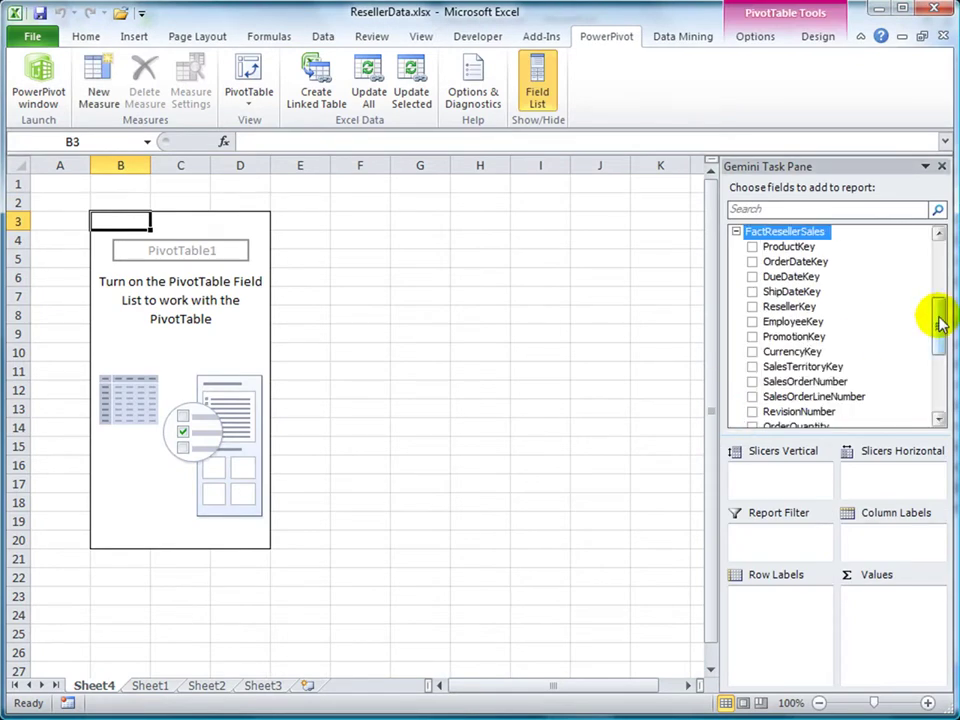
{"action": "left_click_drag", "start_coordinate": [938, 317], "coordinate": [938, 370]}
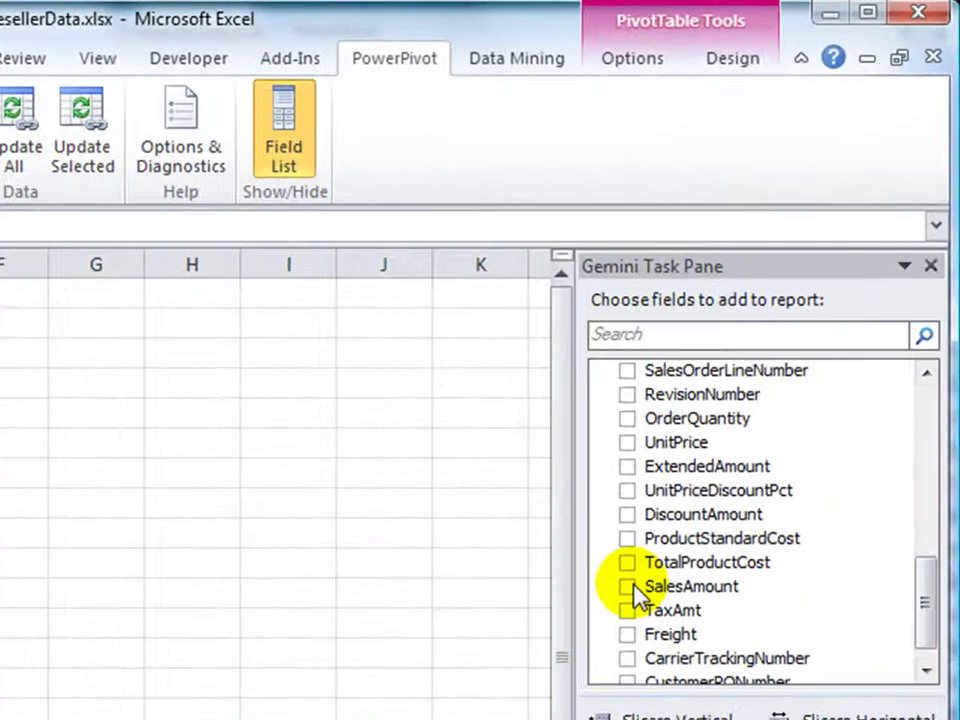
{"action": "left_click", "coordinate": [645, 556]}
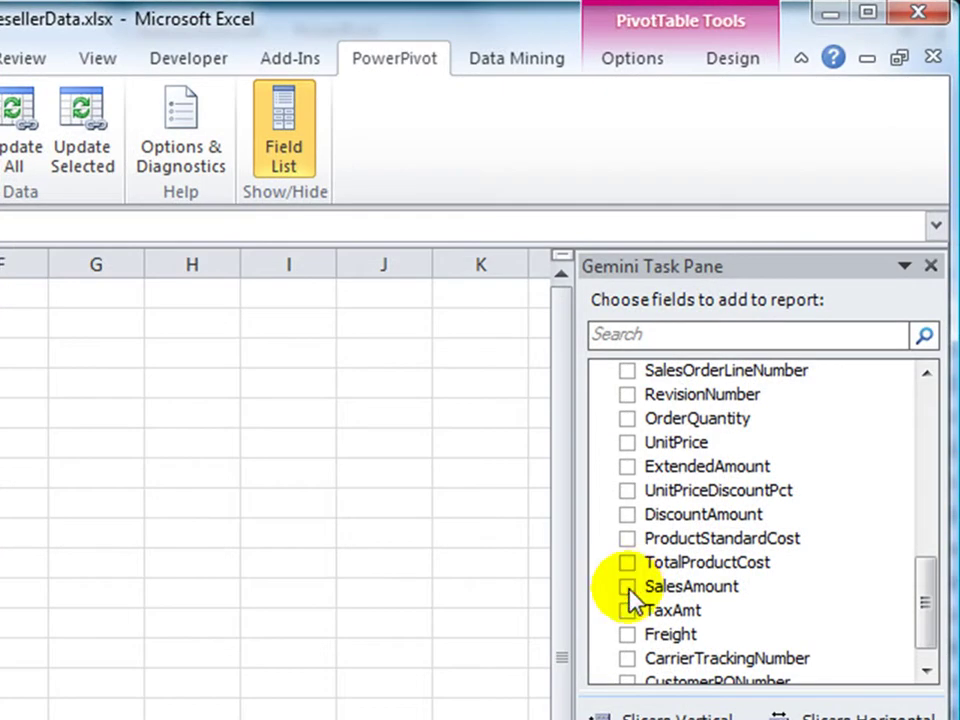
{"action": "left_click", "coordinate": [628, 589]}
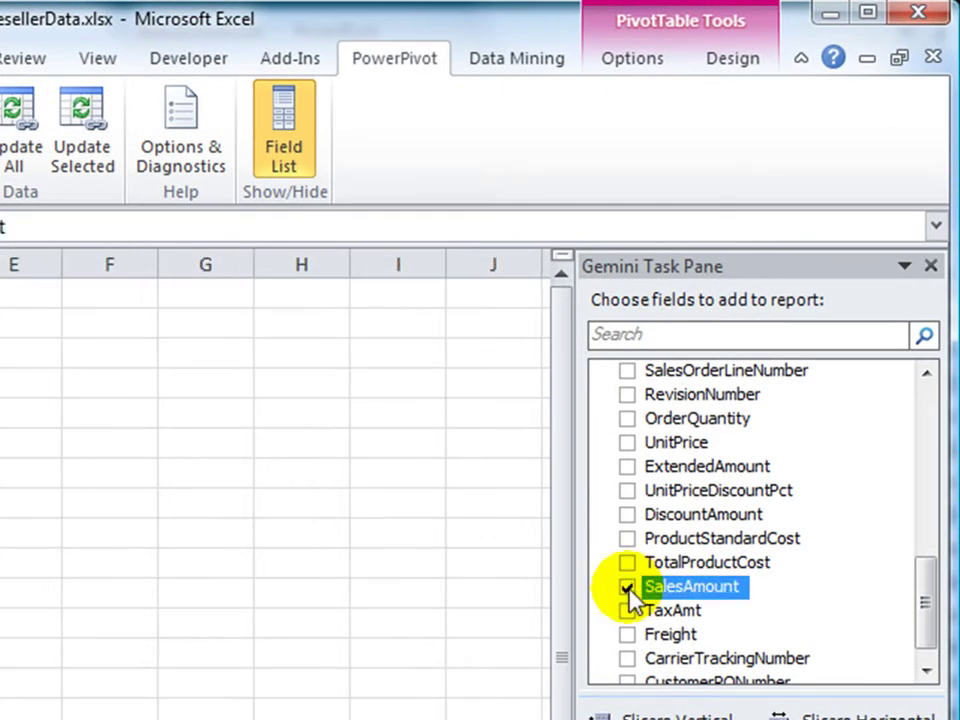
{"action": "left_click_drag", "start_coordinate": [928, 591], "coordinate": [921, 444]}
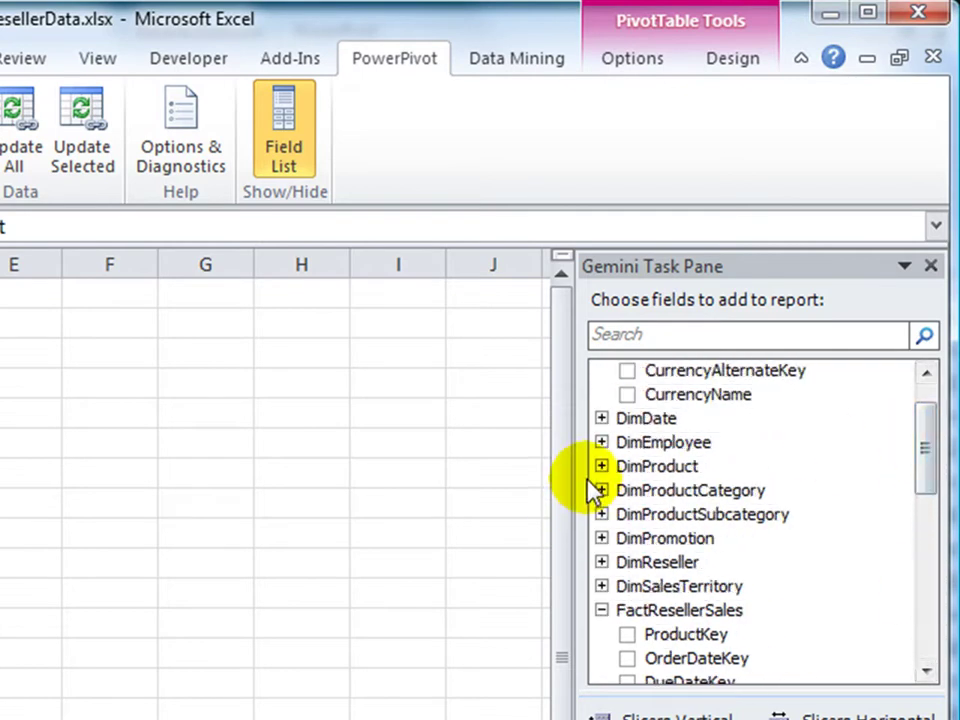
{"action": "left_click", "coordinate": [601, 562]}
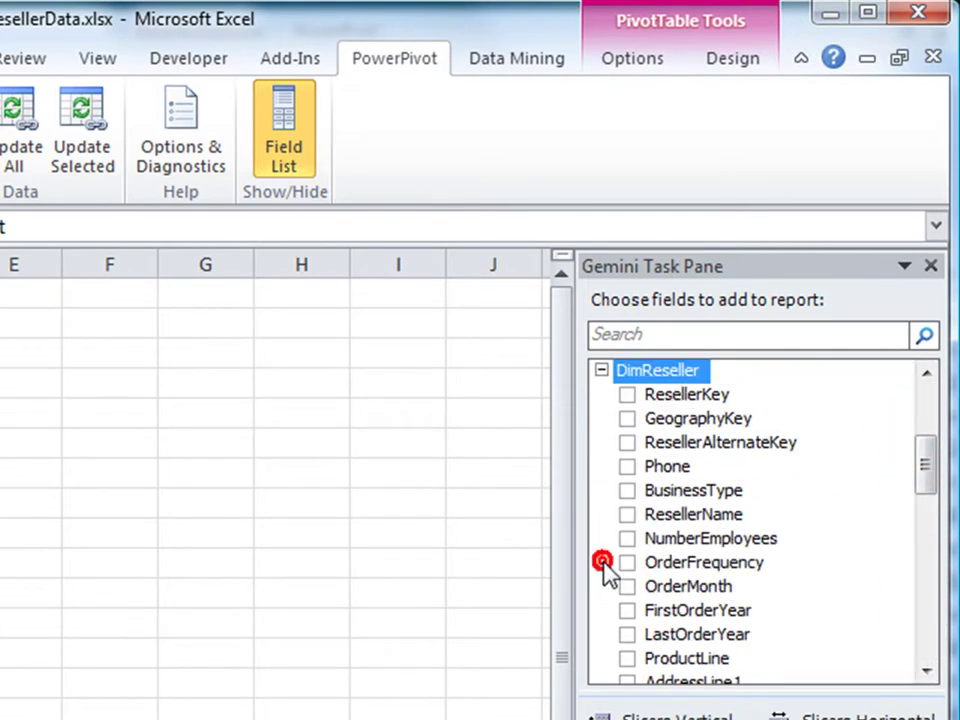
{"action": "left_click", "coordinate": [627, 514]}
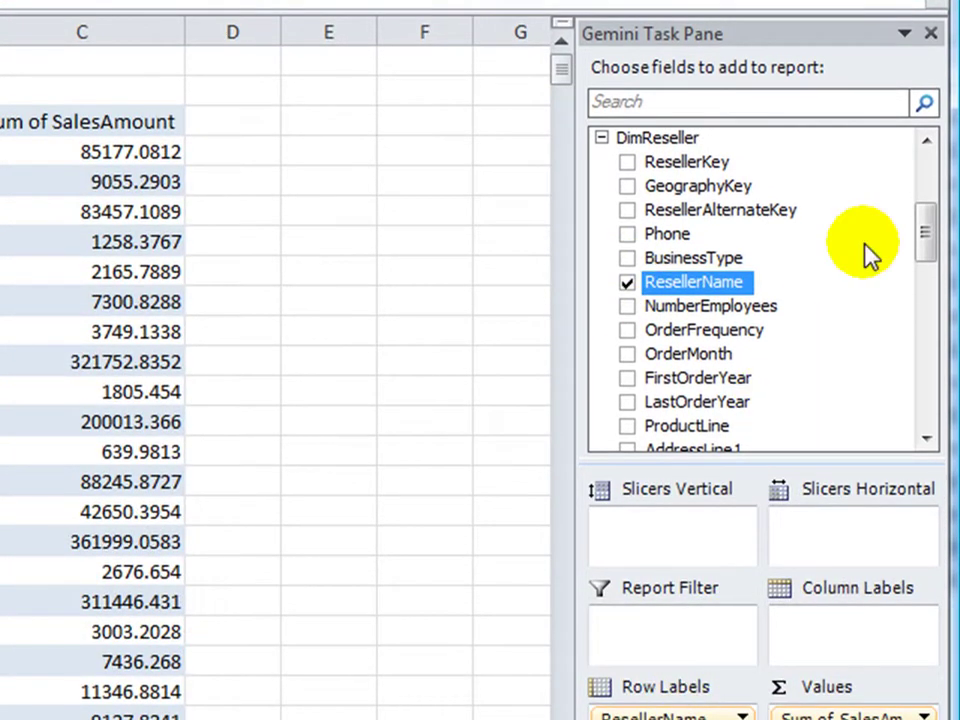
{"action": "left_click_drag", "start_coordinate": [925, 235], "coordinate": [926, 196]}
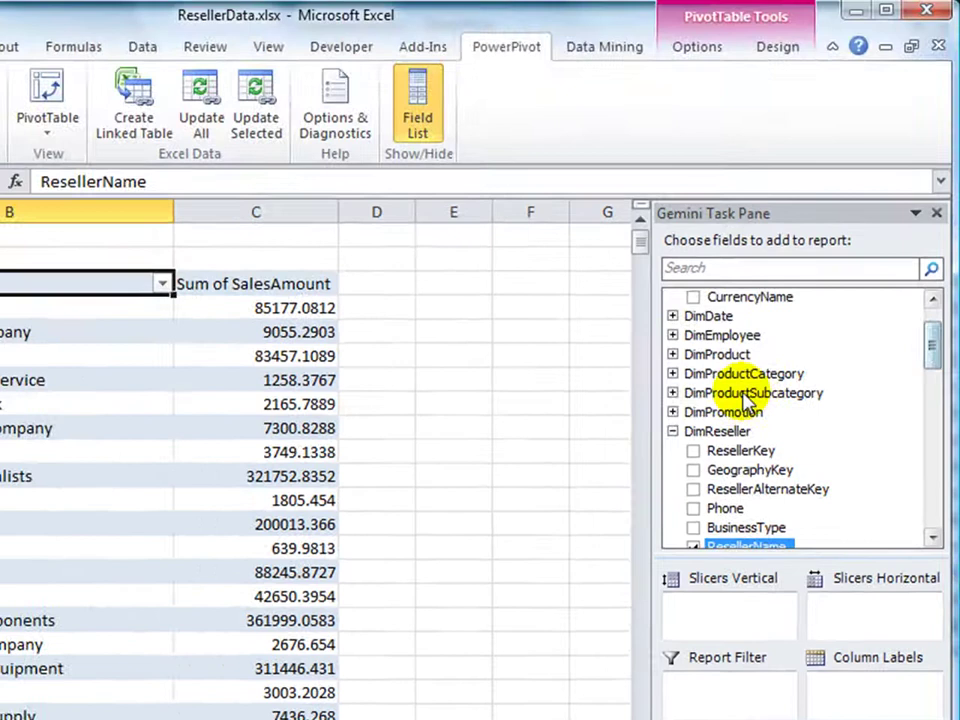
{"action": "left_click", "coordinate": [672, 374]}
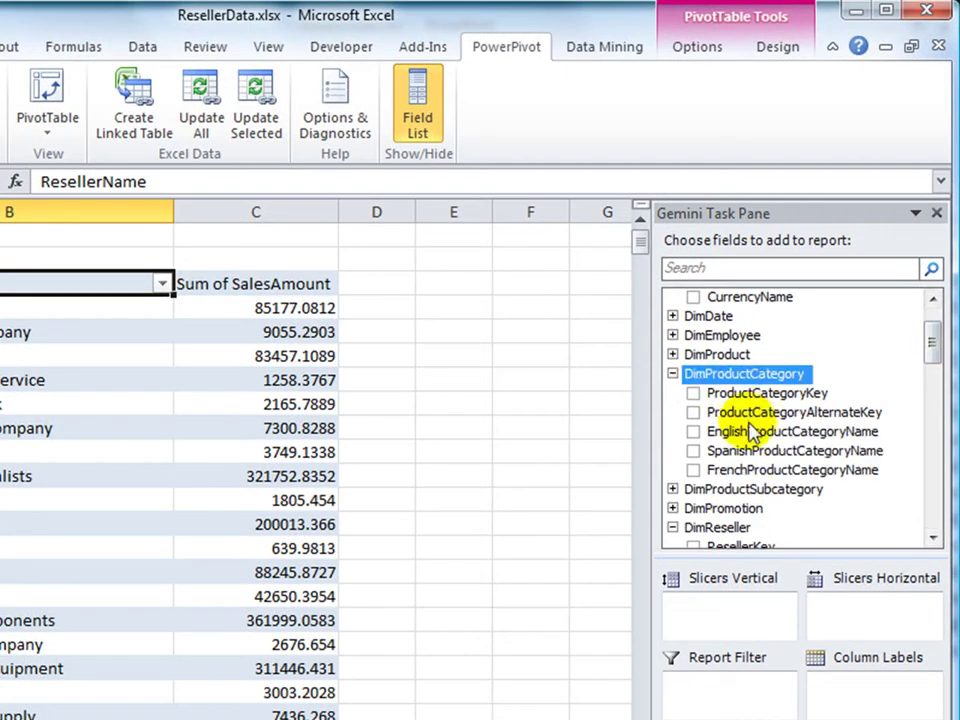
{"action": "left_click_drag", "start_coordinate": [752, 445], "coordinate": [875, 690]}
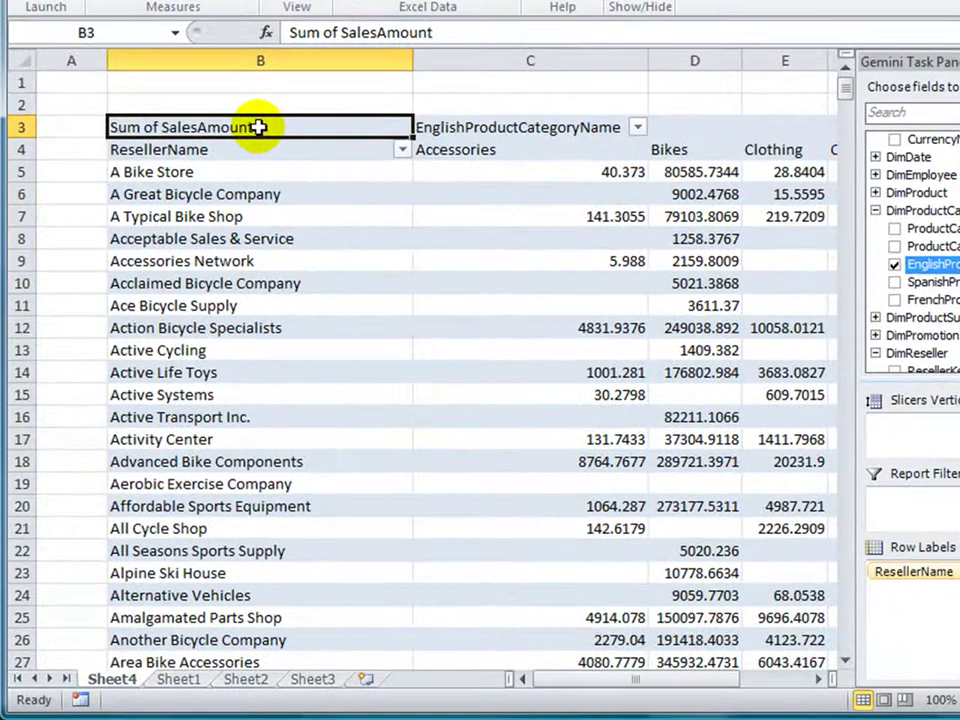
Copy the whole pivot table and paste it as values into Sheet1 at A1.
{"action": "left_click", "coordinate": [7, 284]}
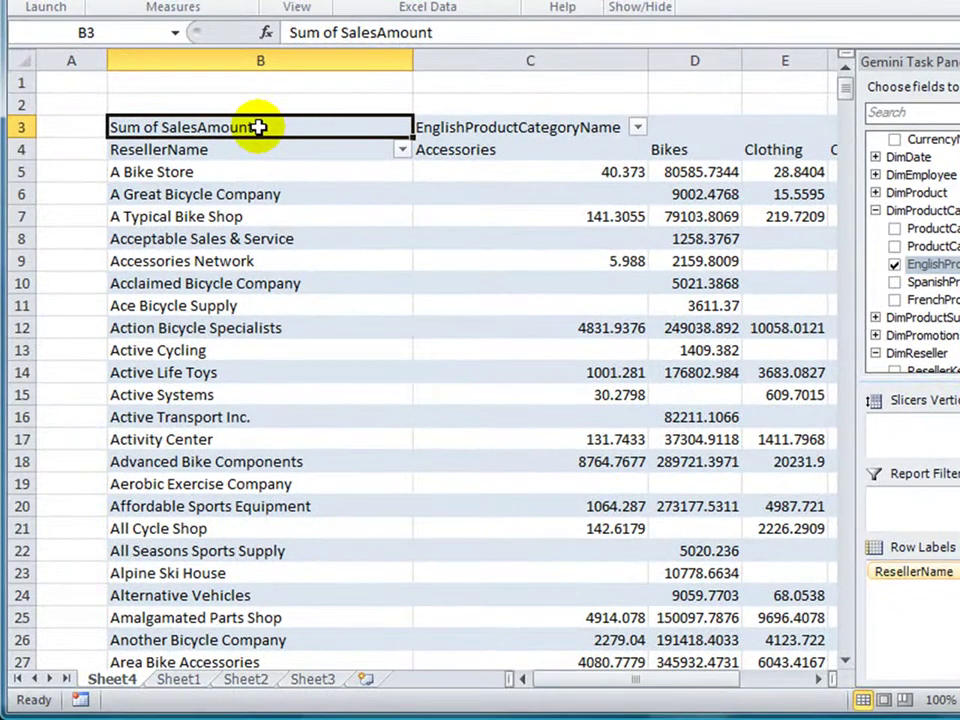
{"action": "key", "text": "ctrl+shift+End"}
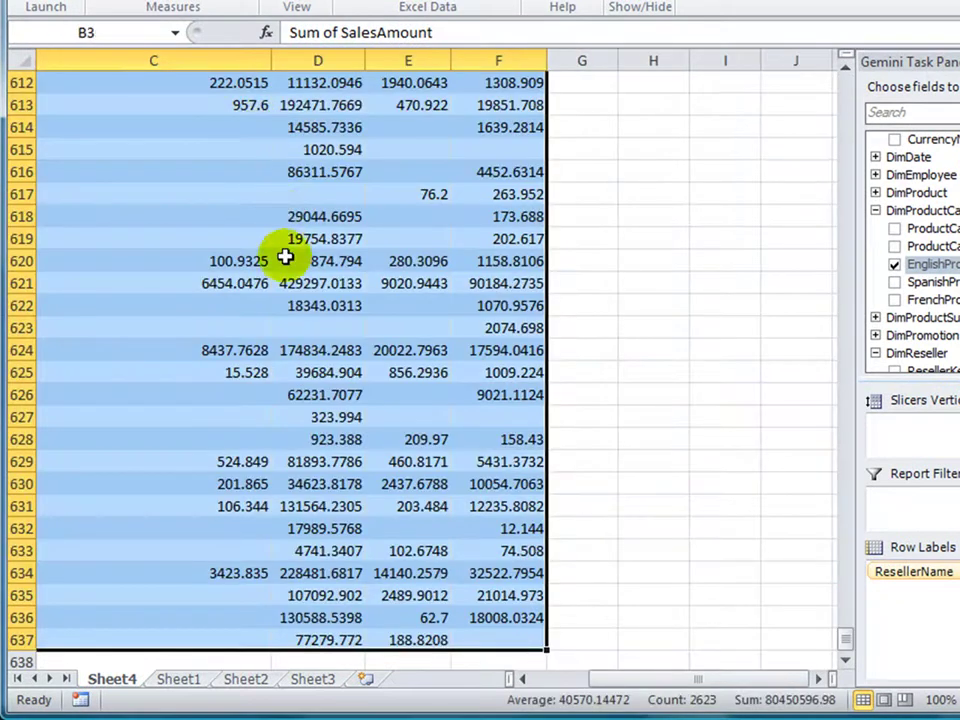
{"action": "right_click", "coordinate": [288, 258]}
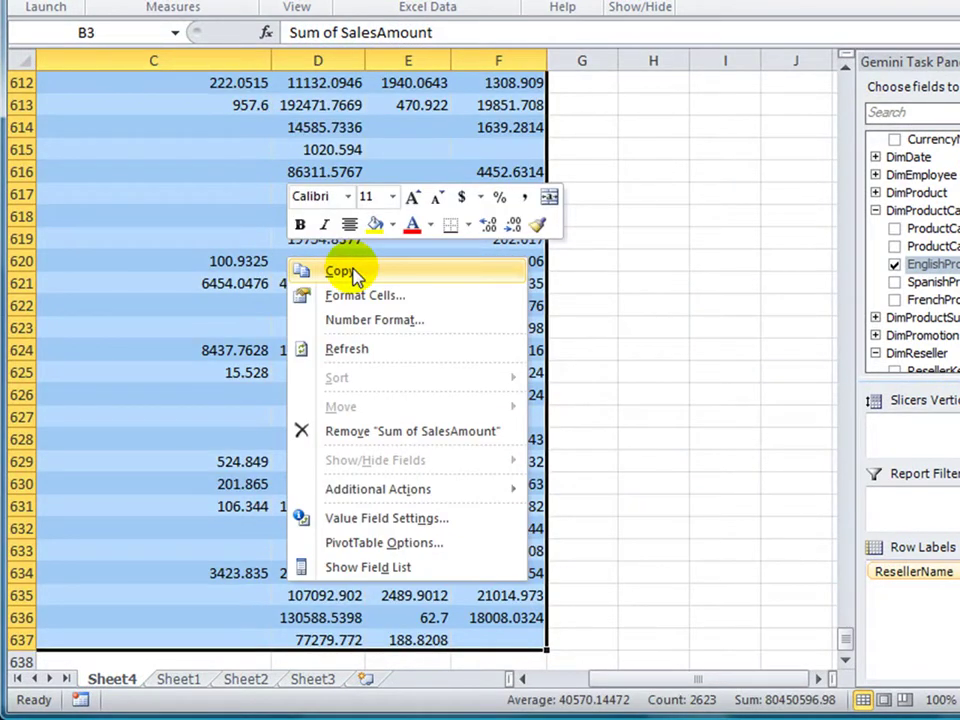
{"action": "left_click", "coordinate": [345, 271]}
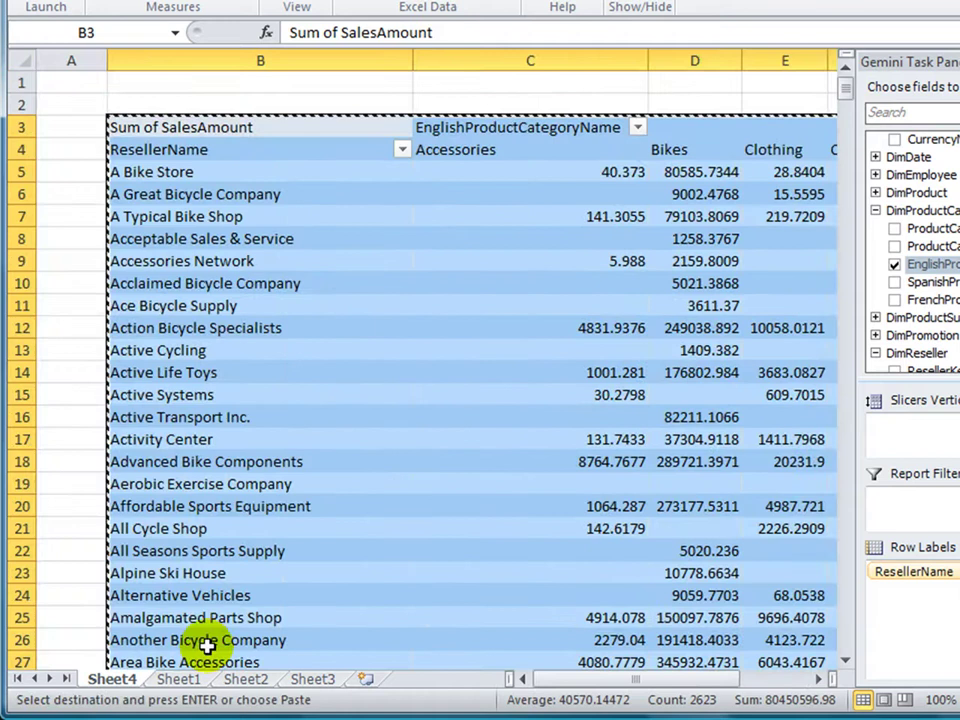
{"action": "left_click", "coordinate": [180, 681]}
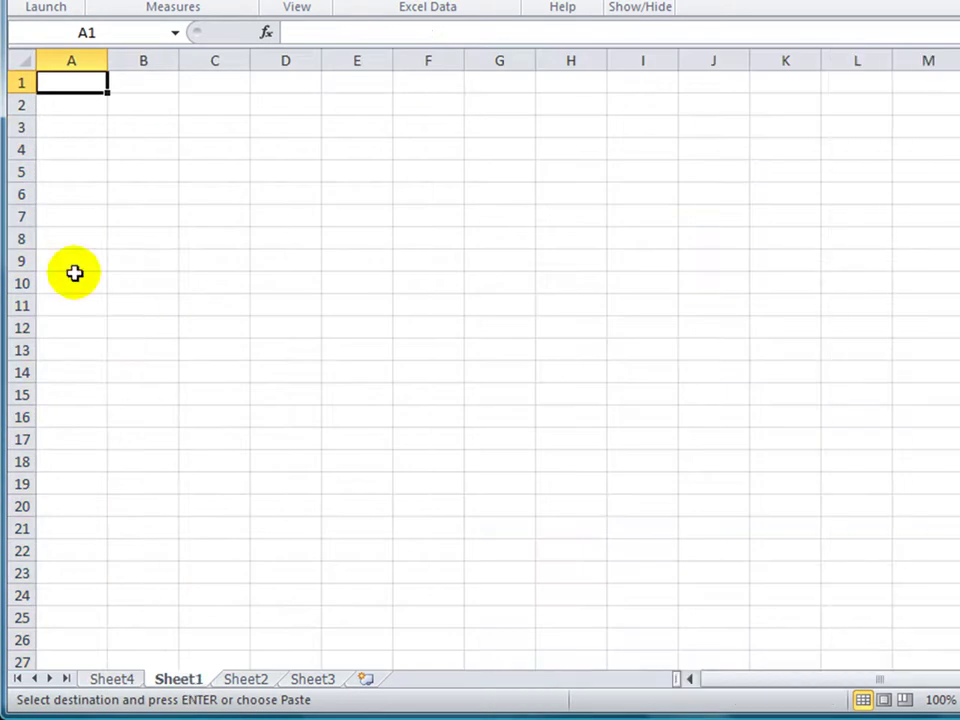
{"action": "right_click", "coordinate": [73, 86]}
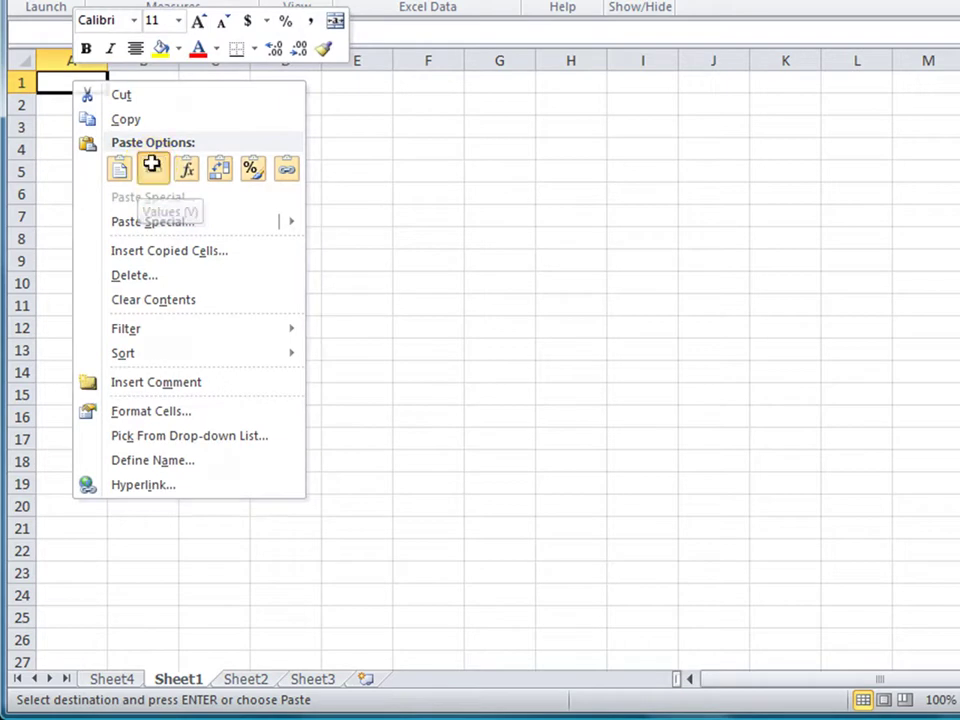
{"action": "left_click", "coordinate": [153, 171]}
Delete the extra title row 1 so the headers start in row 1.
{"action": "left_click", "coordinate": [17, 86]}
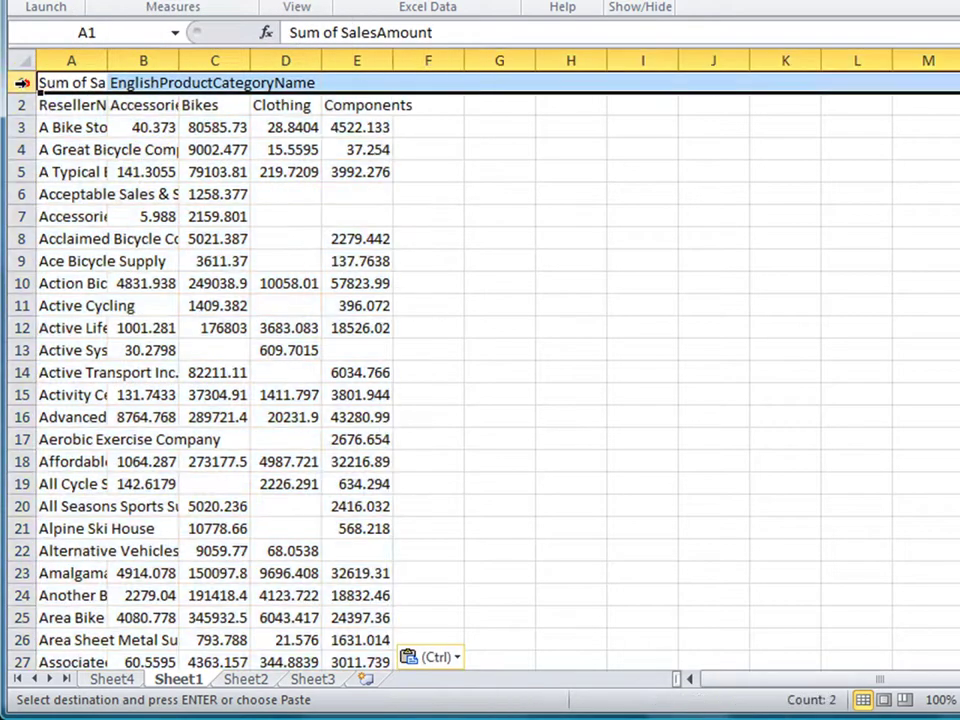
{"action": "right_click", "coordinate": [21, 81]}
{"action": "left_click", "coordinate": [135, 254]}
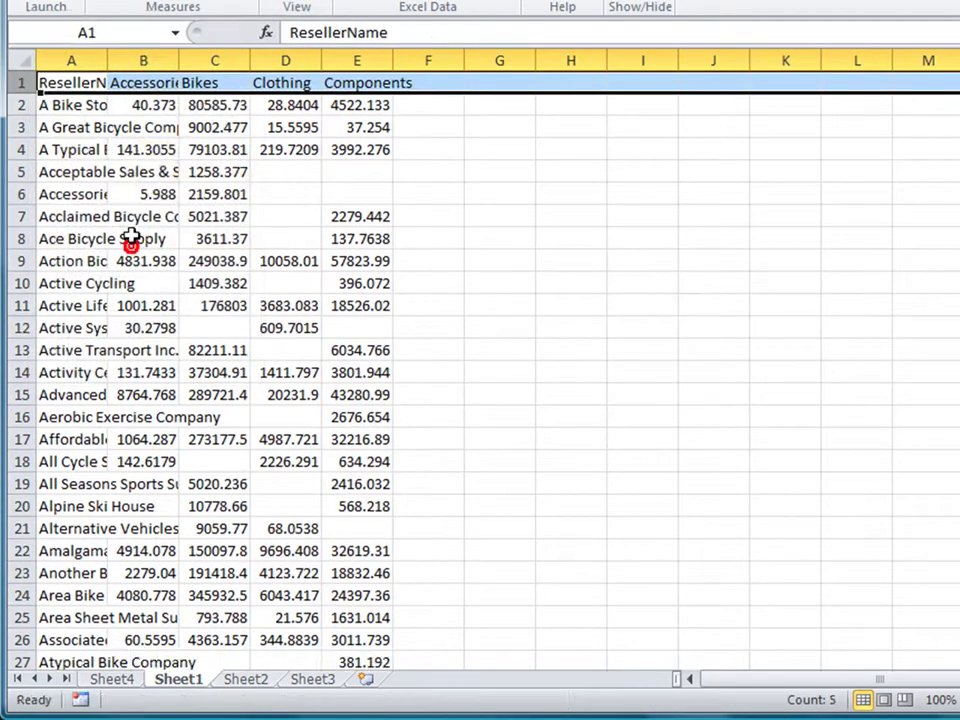
Format the pasted data as a light green table with headers.
{"action": "left_click", "coordinate": [156, 170]}
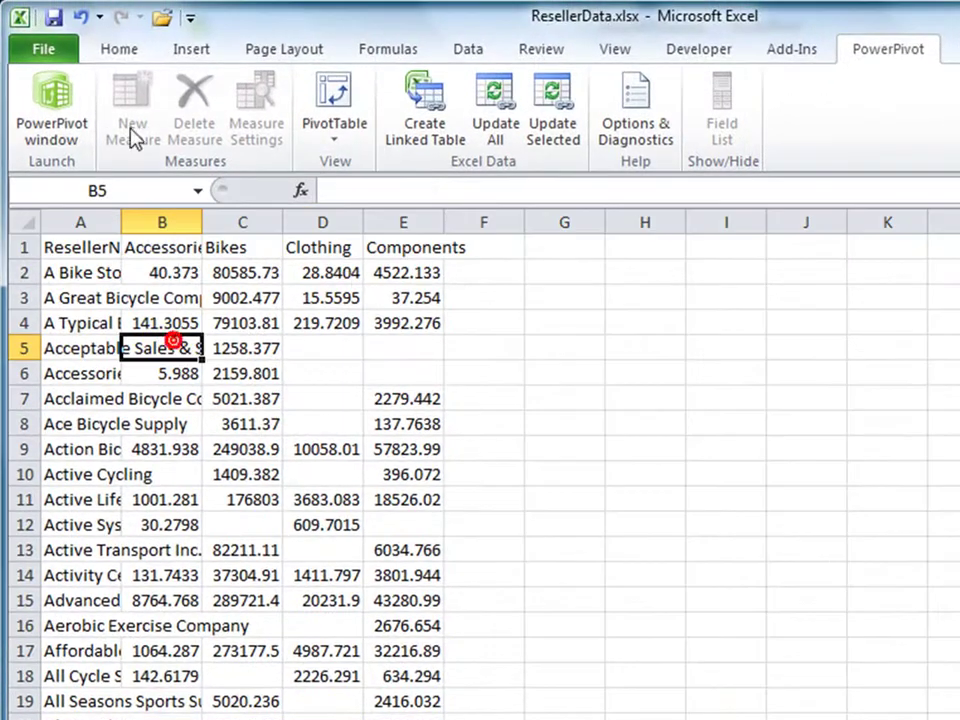
{"action": "left_click", "coordinate": [118, 48]}
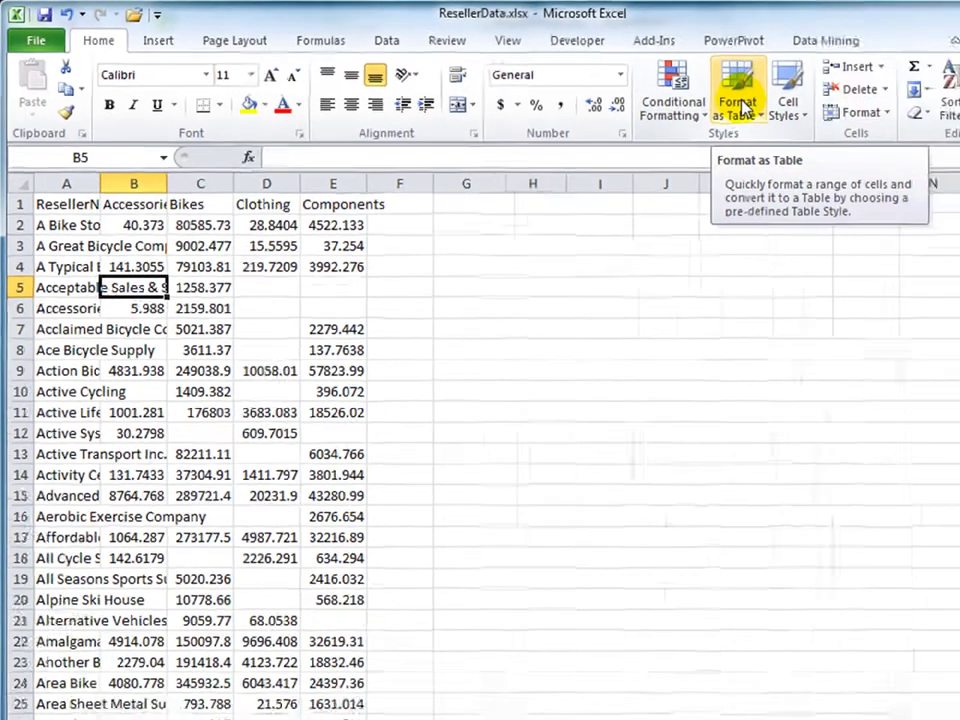
{"action": "left_click", "coordinate": [896, 120]}
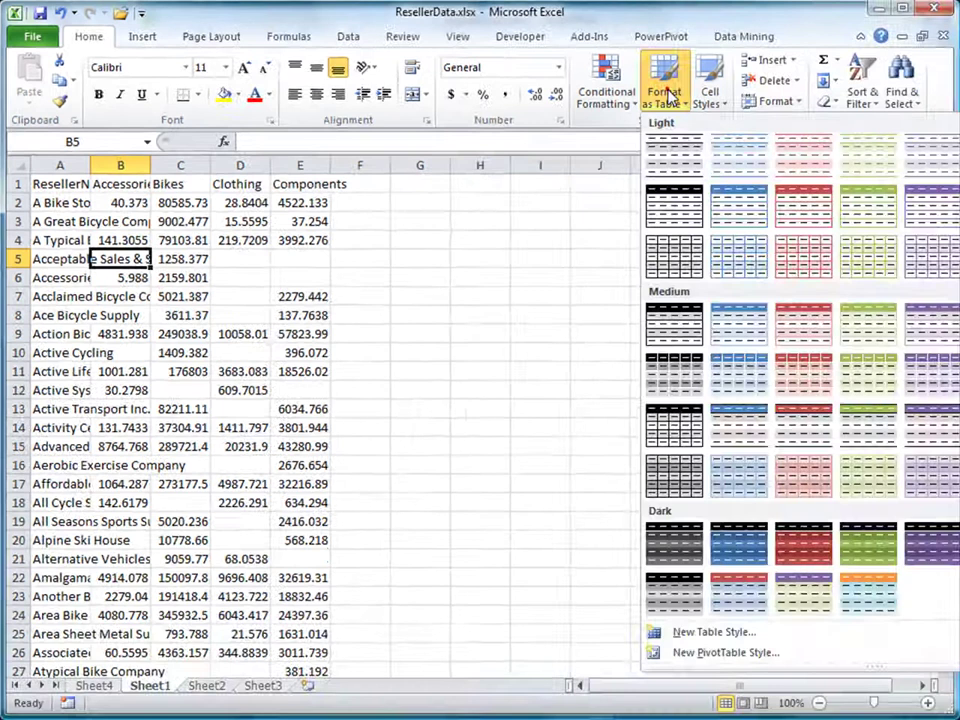
{"action": "left_click", "coordinate": [866, 206]}
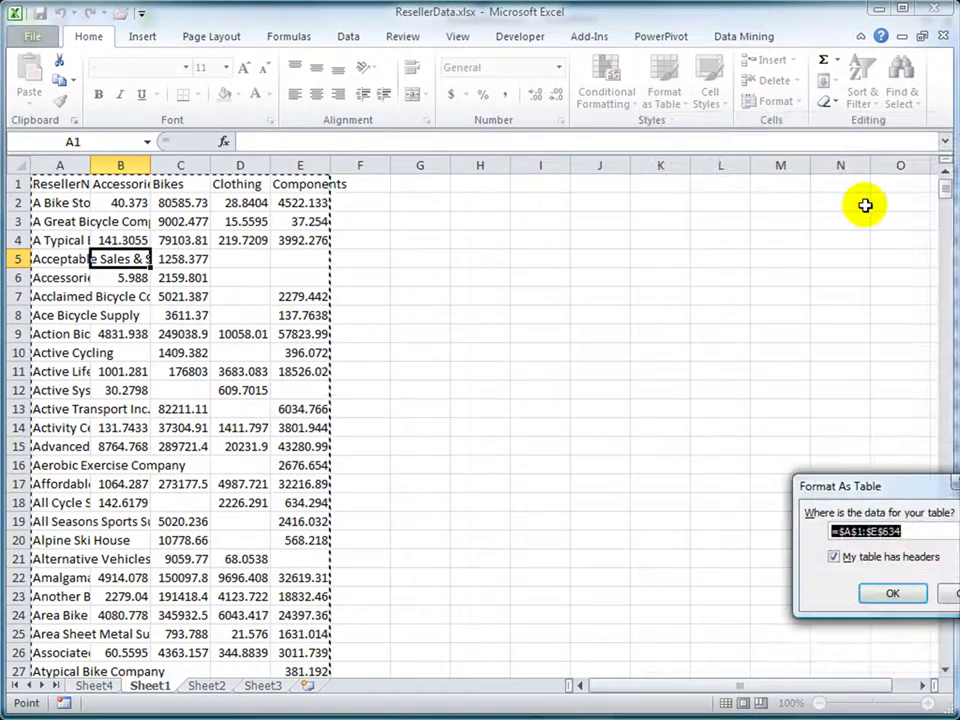
{"action": "left_click", "coordinate": [897, 596]}
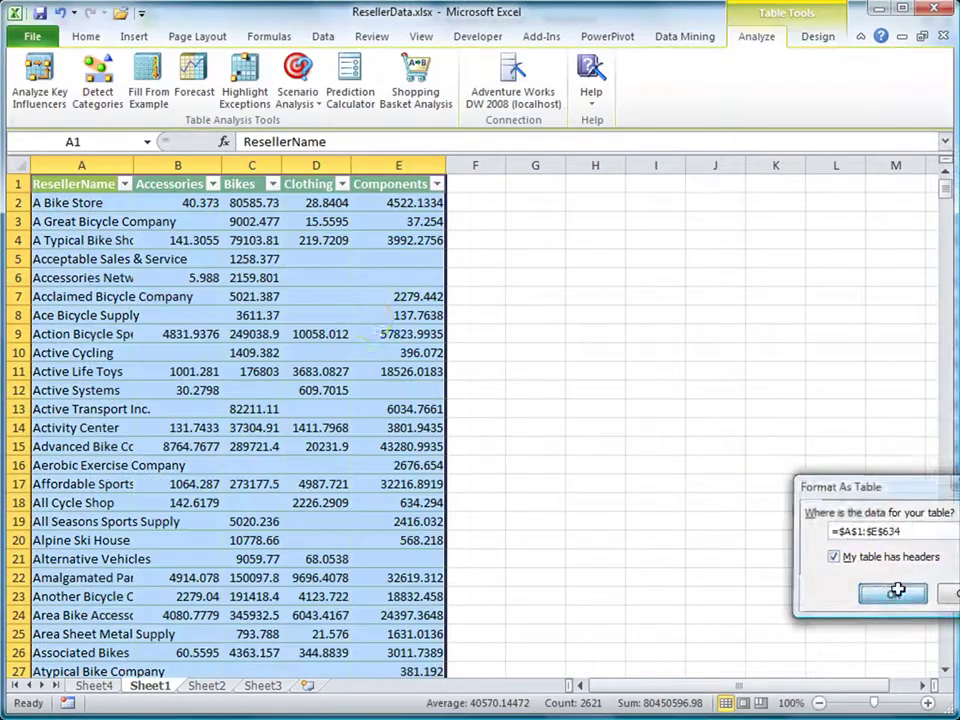
Check the ResellerName and Bikes filter dropdowns and autofit column A to reseller names.
{"action": "left_click", "coordinate": [124, 186]}
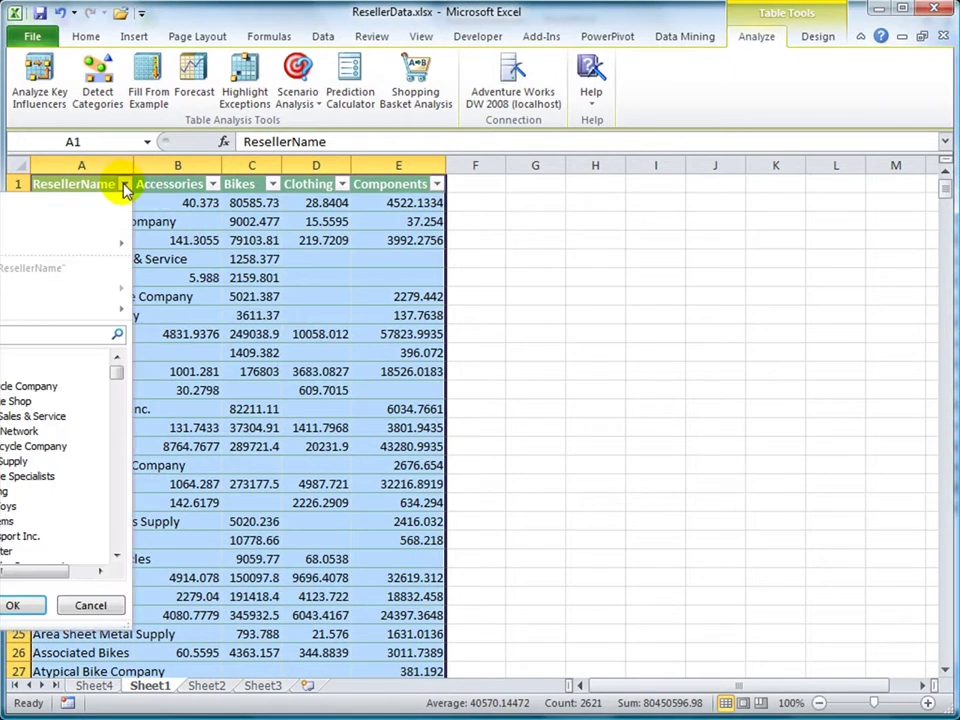
{"action": "left_click", "coordinate": [273, 184]}
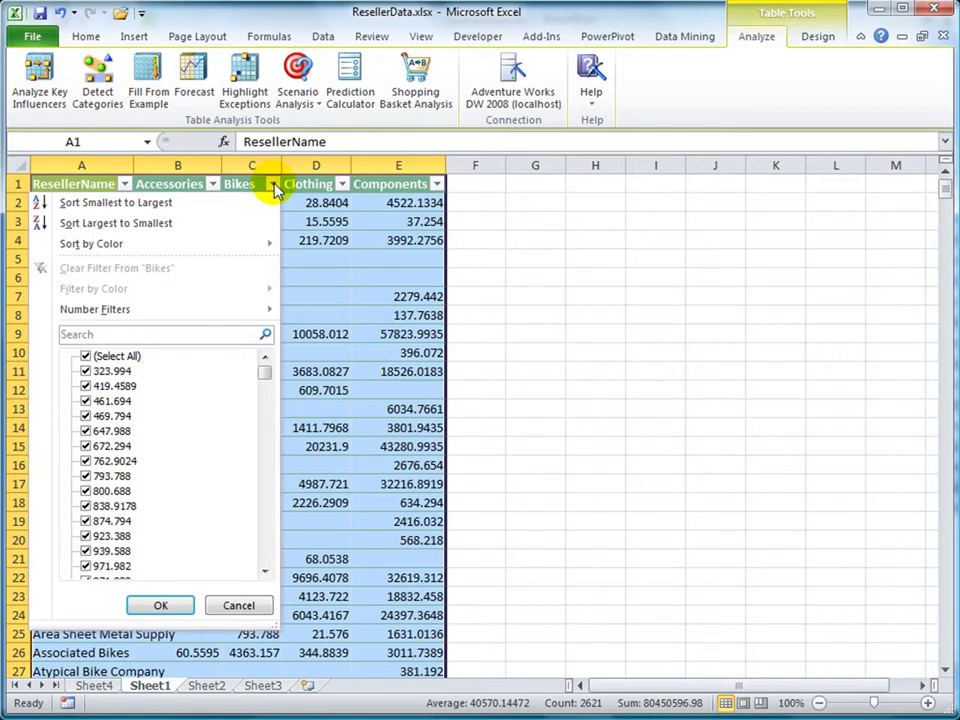
{"action": "left_click", "coordinate": [274, 186]}
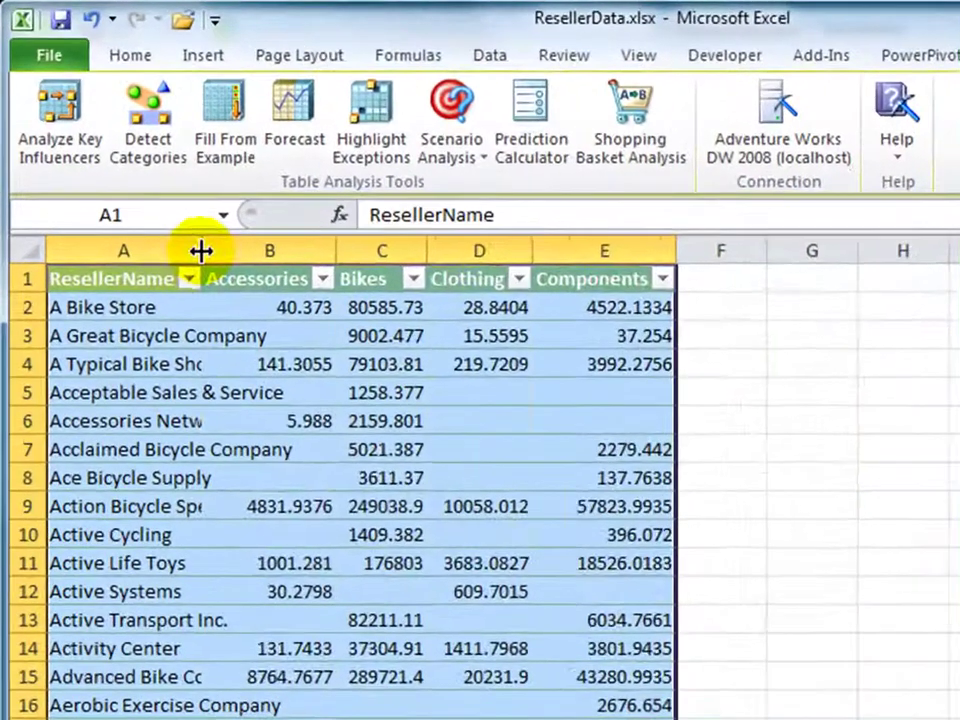
{"action": "double_click", "coordinate": [201, 250]}
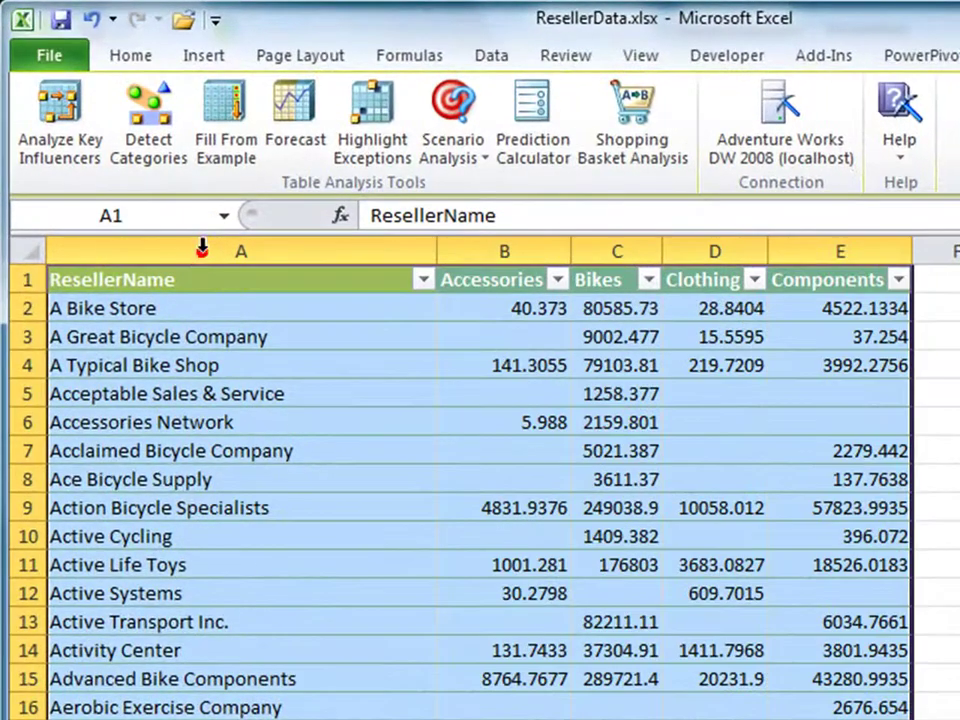
{"action": "left_click", "coordinate": [193, 310]}
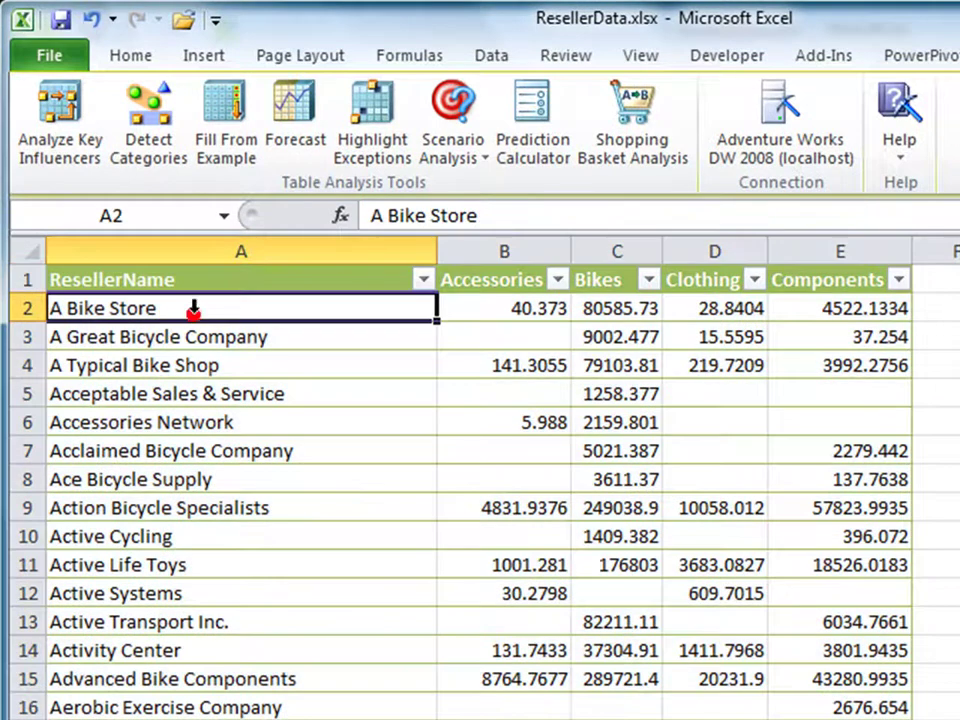
Save the workbook under the new name 'ResellerData CategoryTable.xlsx'.
{"action": "left_click", "coordinate": [58, 62]}
{"action": "left_click", "coordinate": [115, 152]}
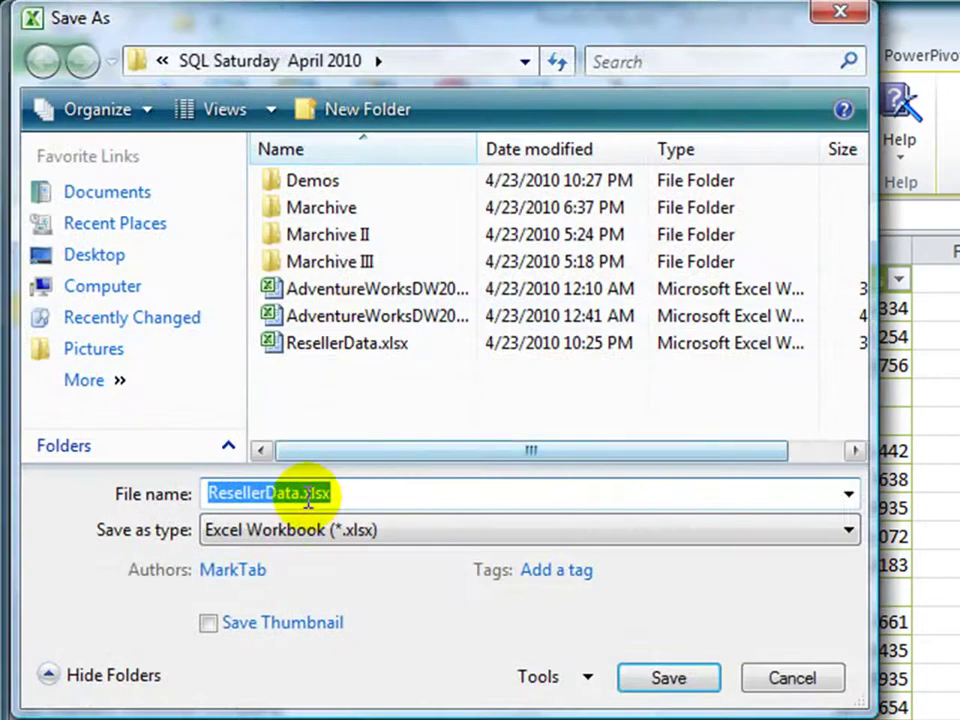
{"action": "left_click", "coordinate": [305, 493]}
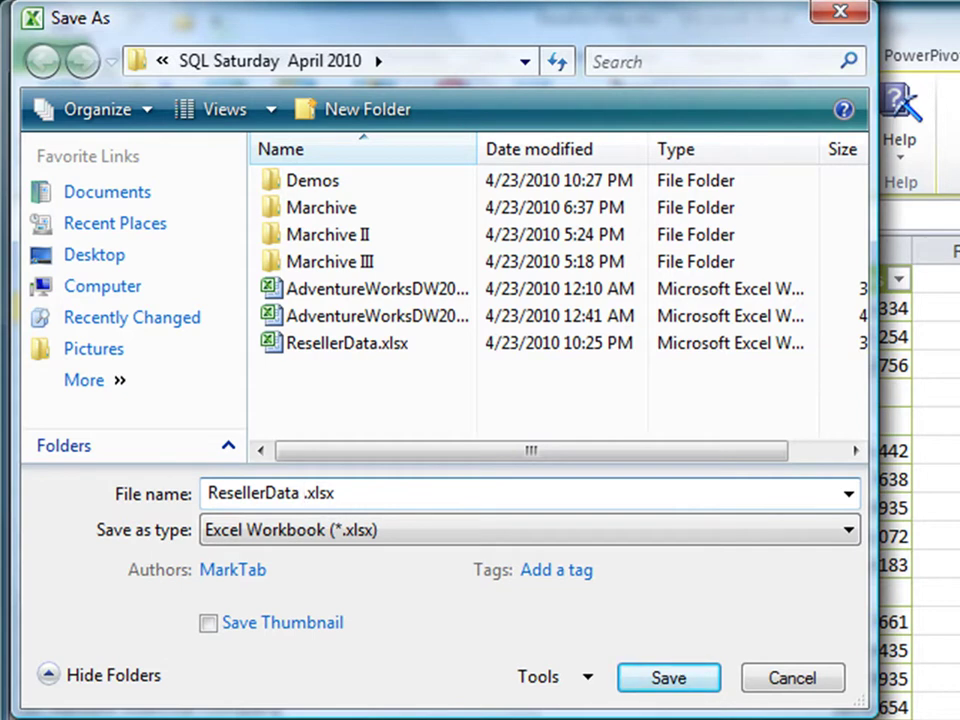
{"action": "type", "text": "CategoryTa"}
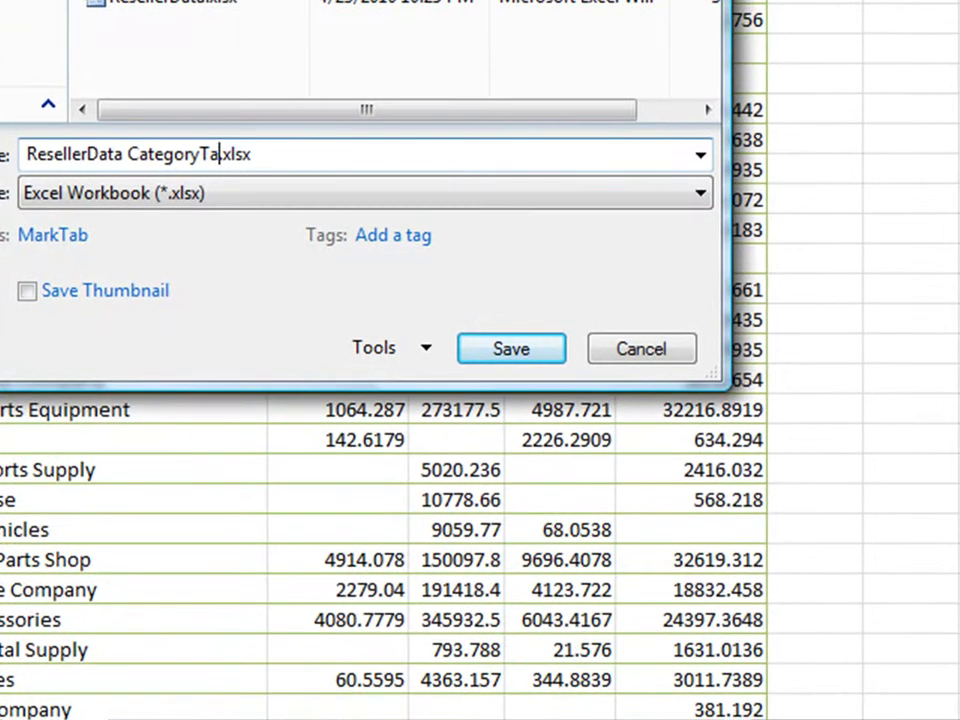
{"action": "type", "text": "ble"}
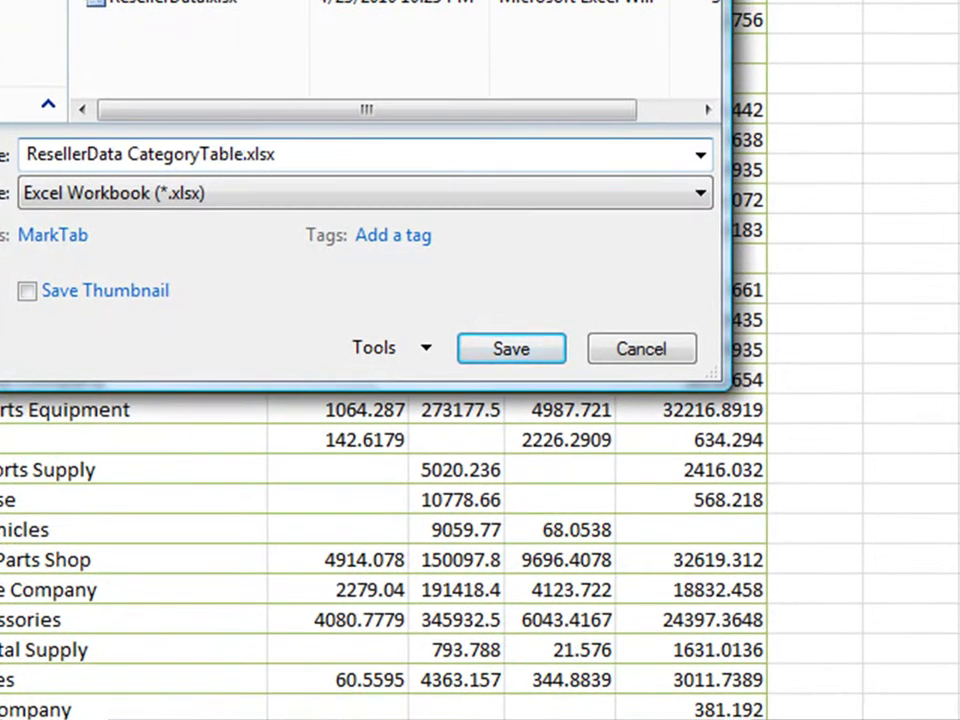
{"action": "left_click", "coordinate": [510, 349]}
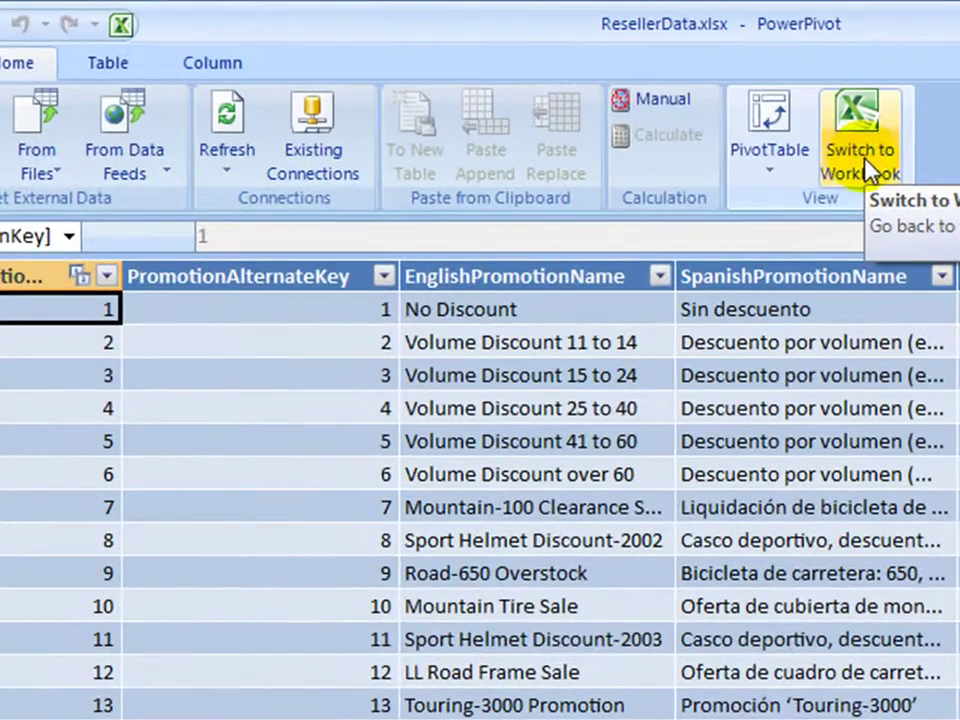
Switch from the PowerPivot window back to the reseller table on Sheet1.
{"action": "left_click", "coordinate": [866, 172]}
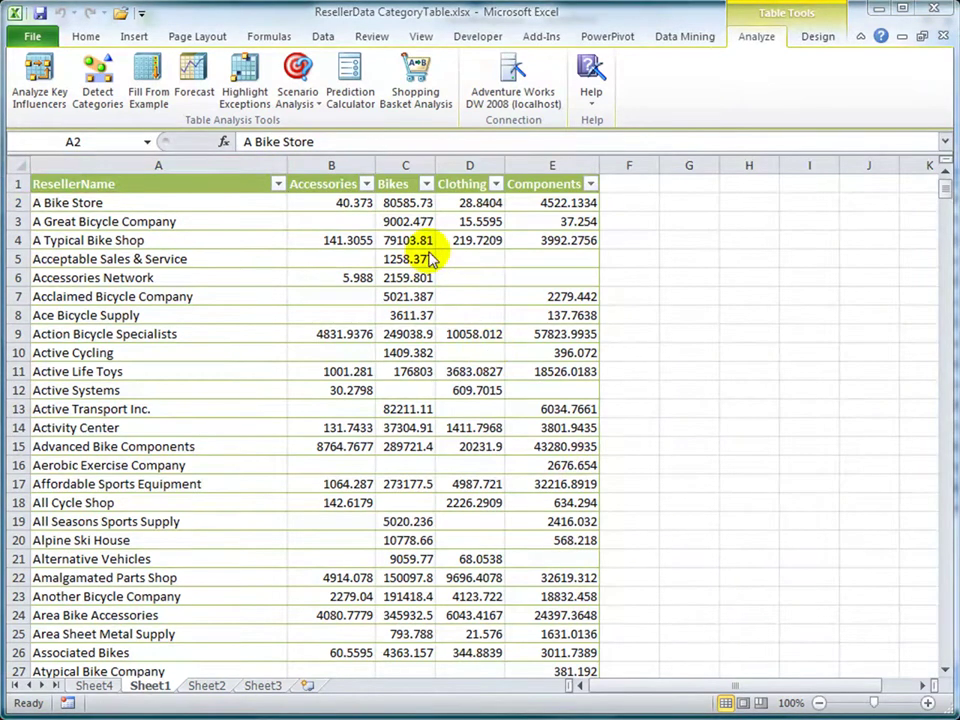
Open Highlight Exceptions on the reseller table, including Accessories, Bikes, Clothing and Components but not ResellerName.
{"action": "left_click", "coordinate": [265, 205]}
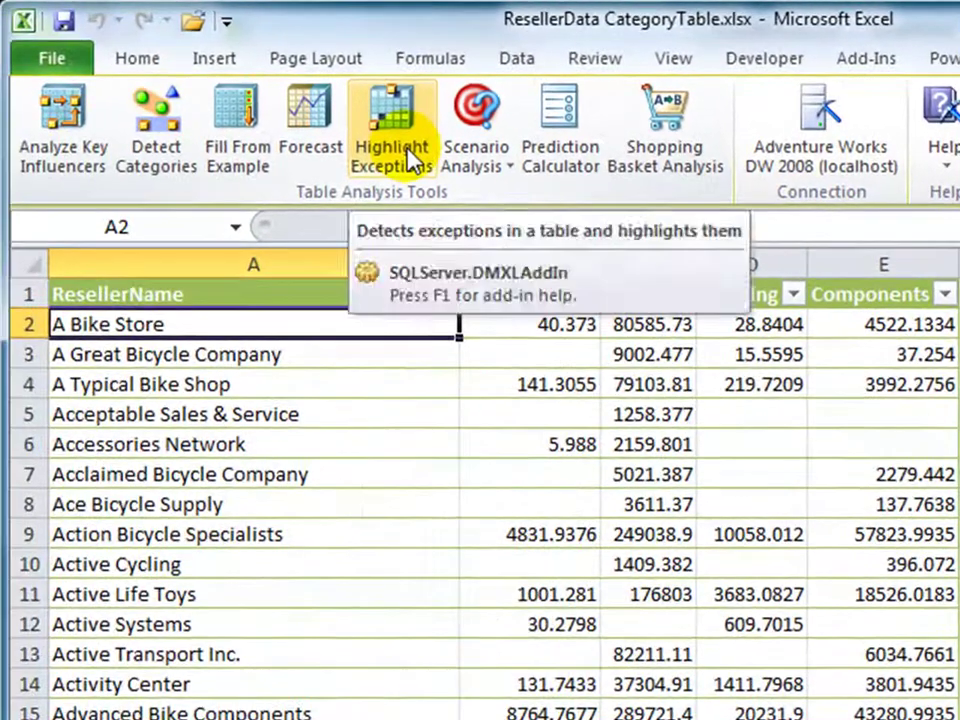
{"action": "left_click", "coordinate": [343, 153]}
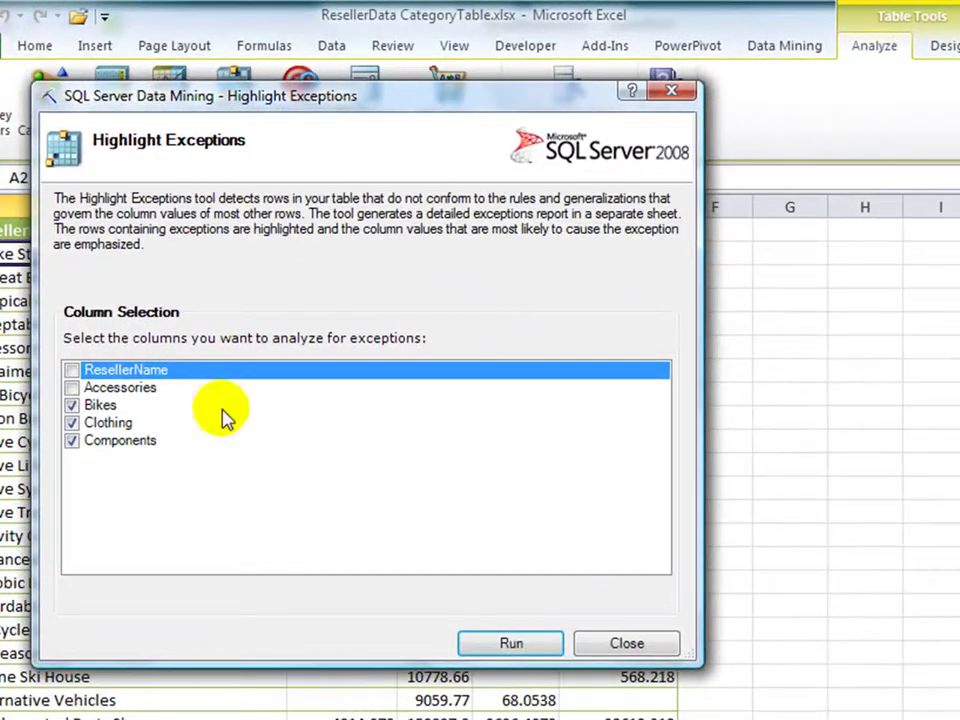
{"action": "left_click", "coordinate": [71, 387]}
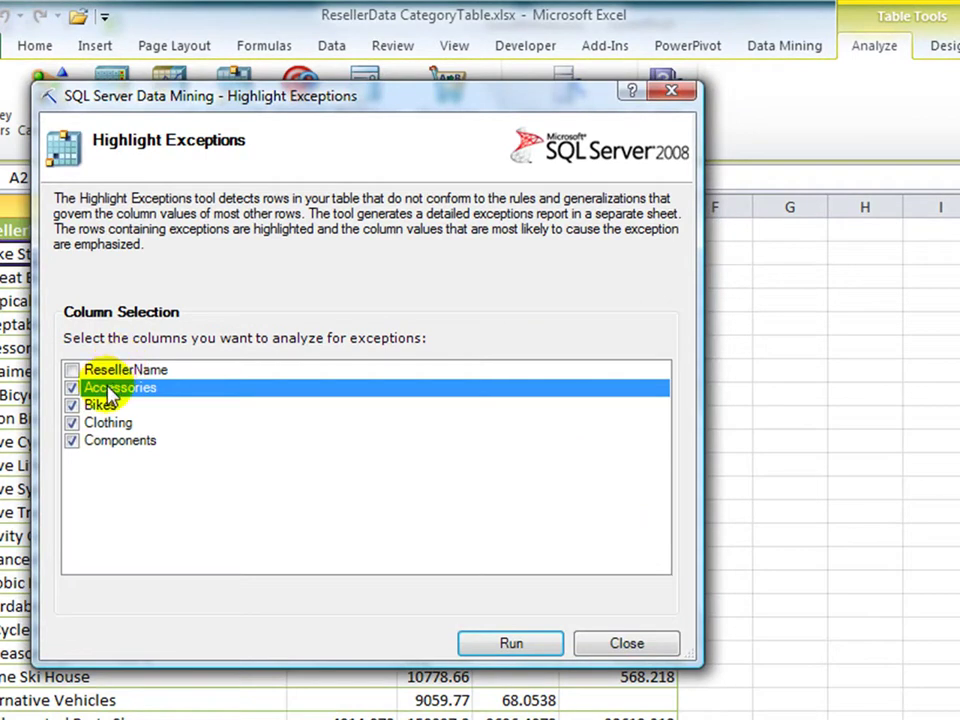
Run the exceptions analysis, producing a Table1 Outliers report of 28 outliers, then return to Sheet1.
{"action": "left_click", "coordinate": [489, 643]}
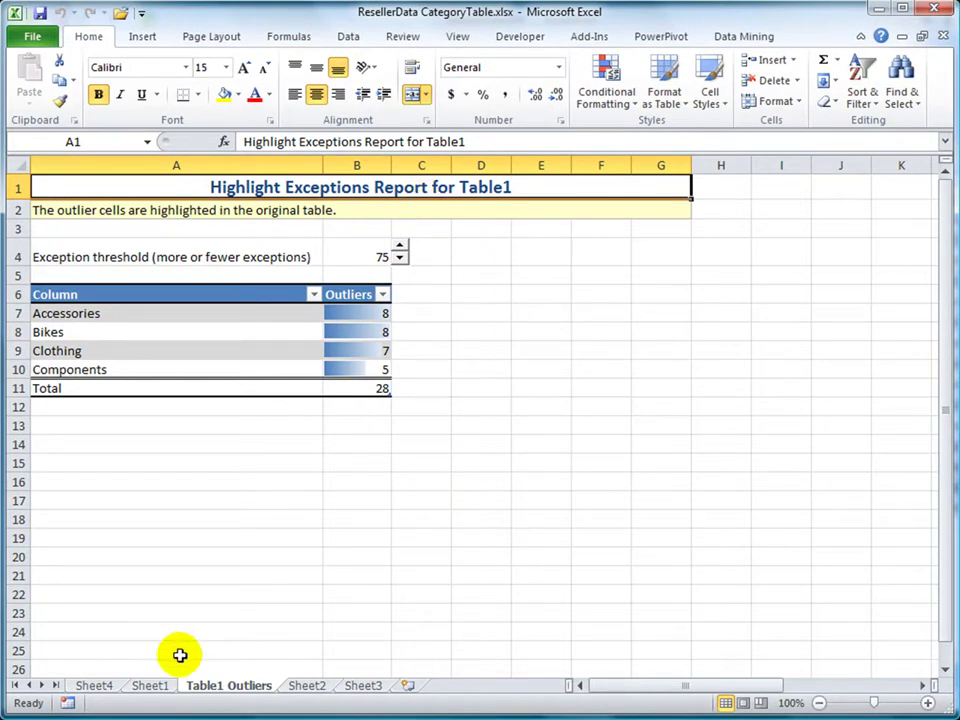
{"action": "left_click", "coordinate": [159, 687]}
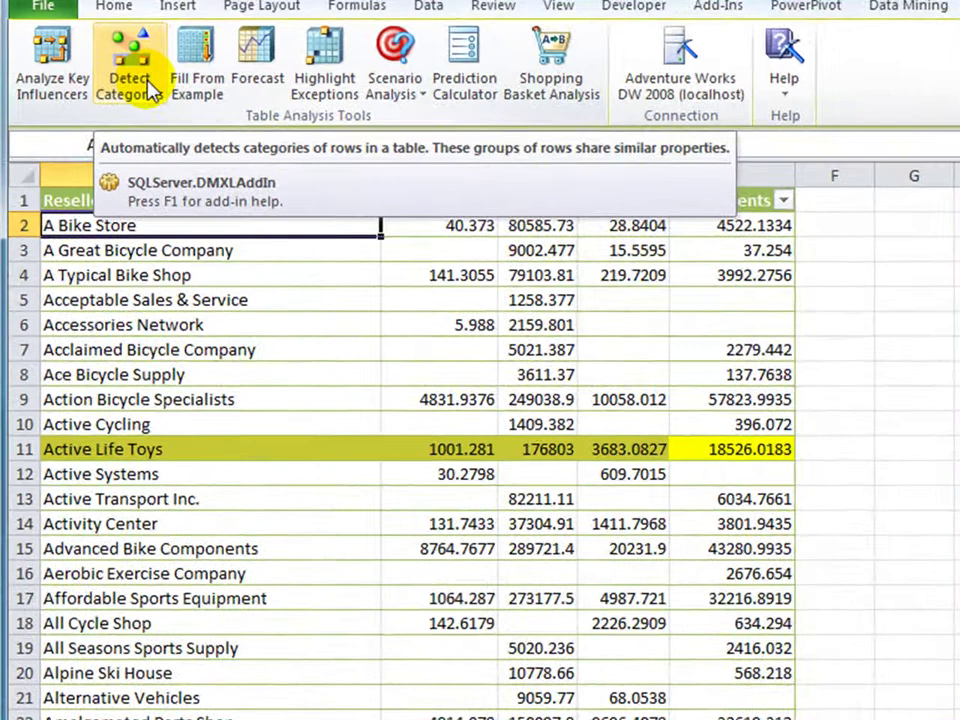
Run Detect Categories on Bikes, Clothing and Components, excluding Accessories, with a maximum of 5 categories.
{"action": "left_click", "coordinate": [148, 85]}
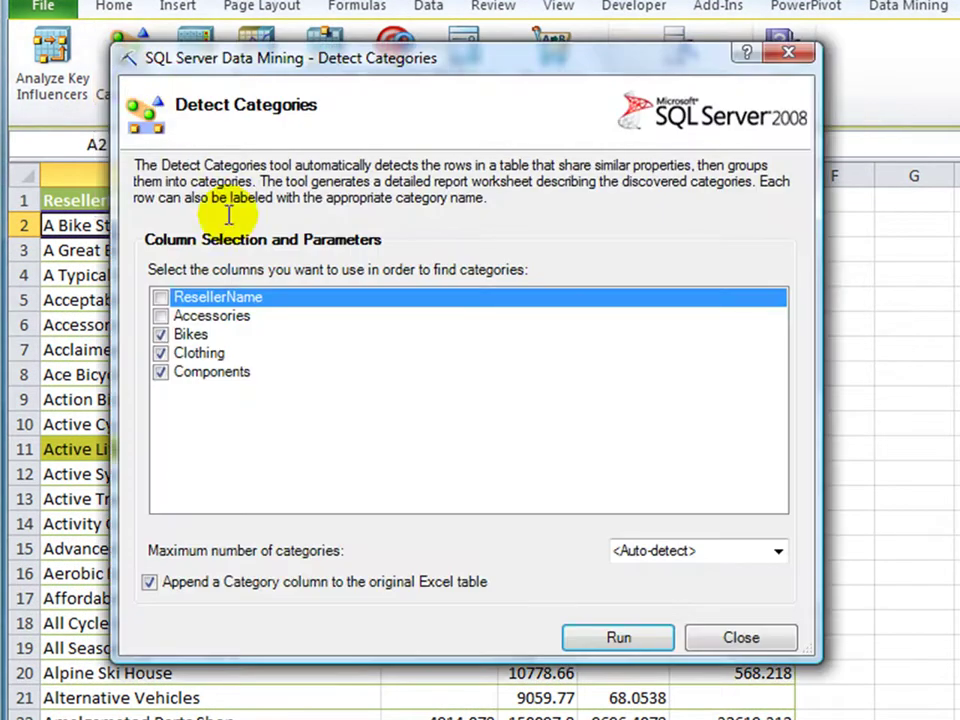
{"action": "left_click", "coordinate": [160, 315]}
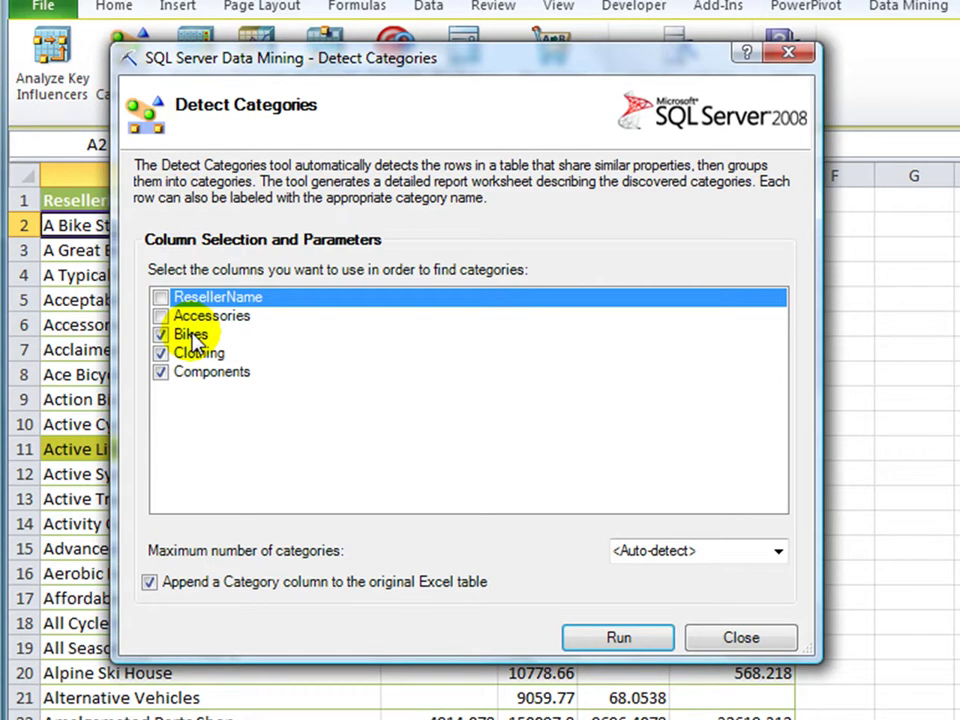
{"action": "left_click", "coordinate": [778, 552]}
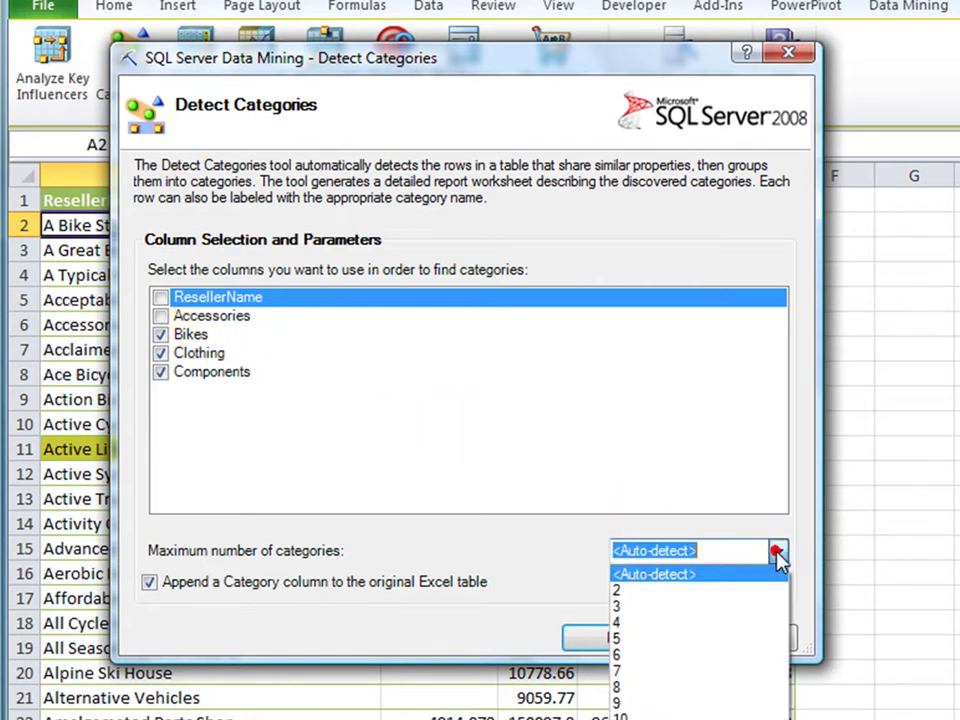
{"action": "left_click", "coordinate": [668, 641]}
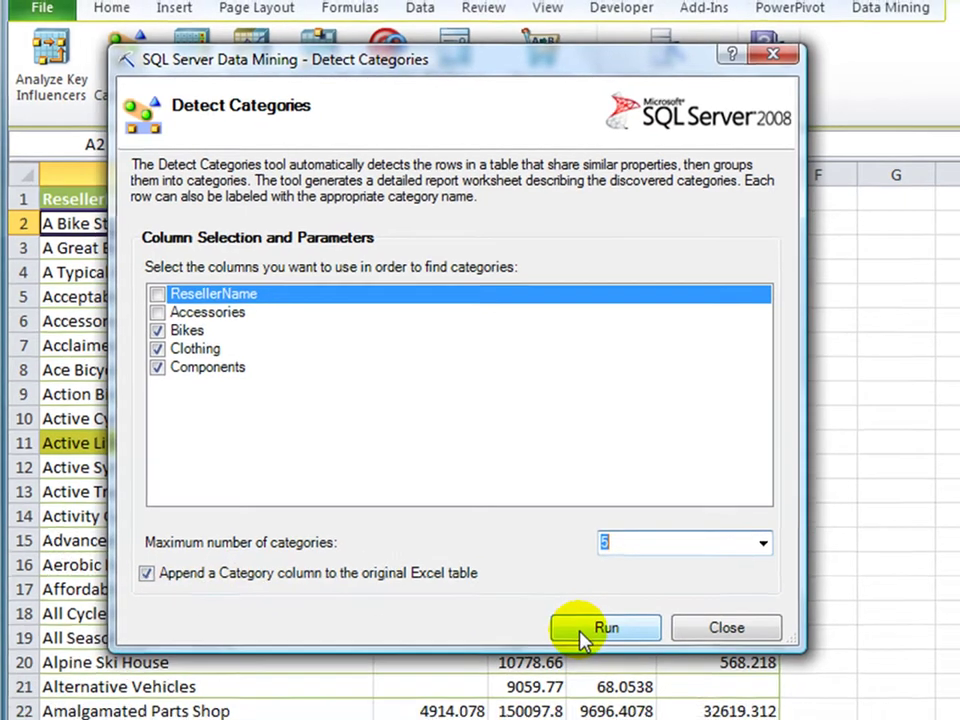
{"action": "left_click", "coordinate": [600, 645]}
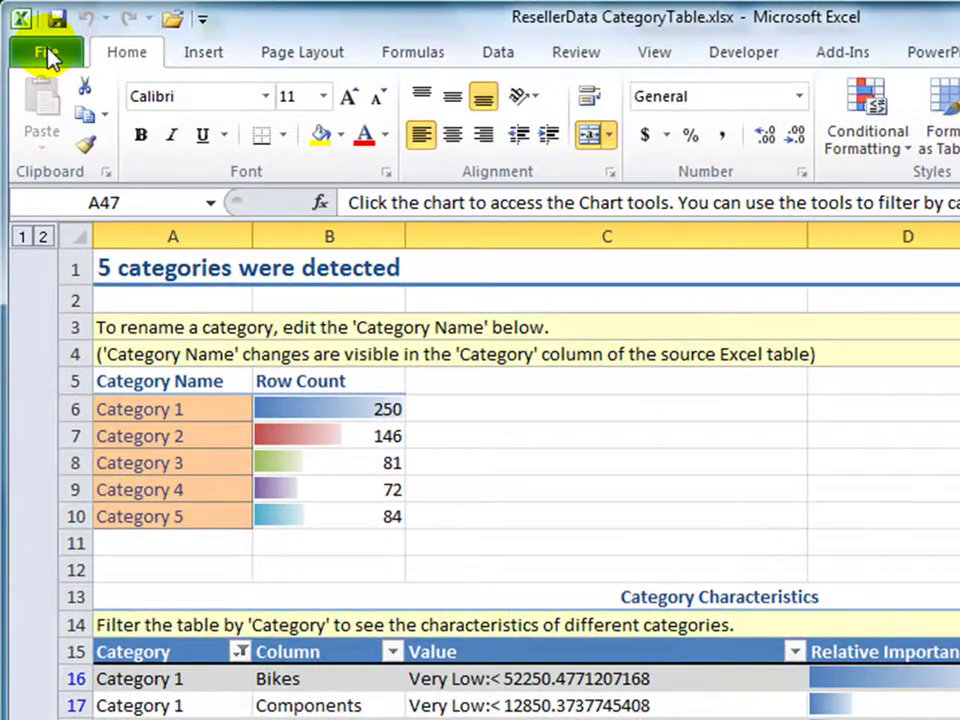
Save the mined workbook as 'ResellerData CategoryTable Mined.xlsx'.
{"action": "left_click", "coordinate": [48, 56]}
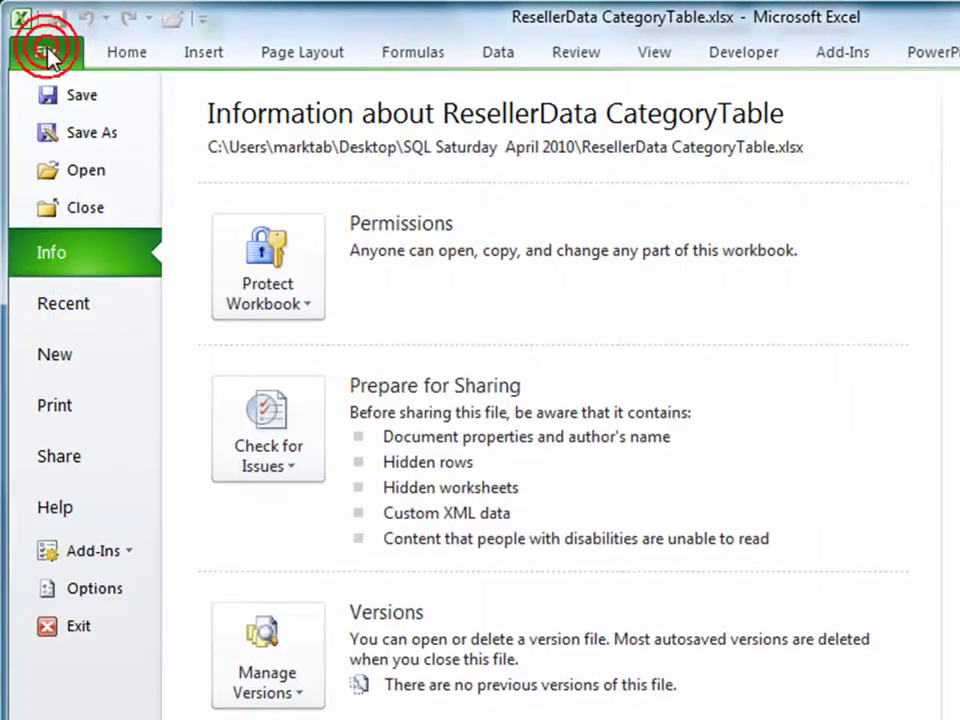
{"action": "left_click", "coordinate": [90, 133]}
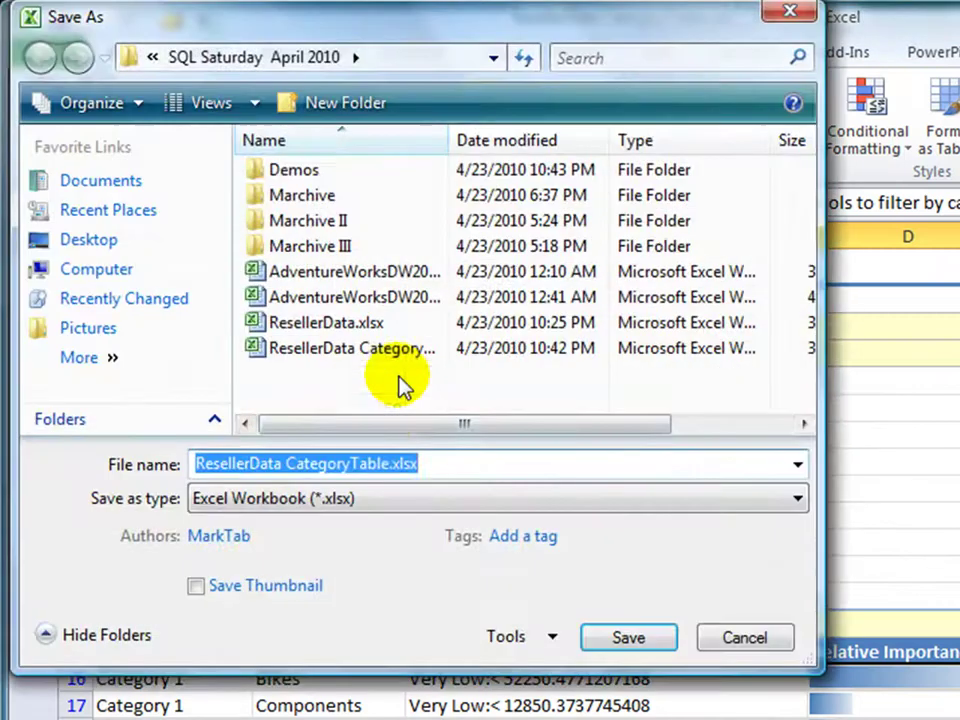
{"action": "left_click", "coordinate": [390, 462]}
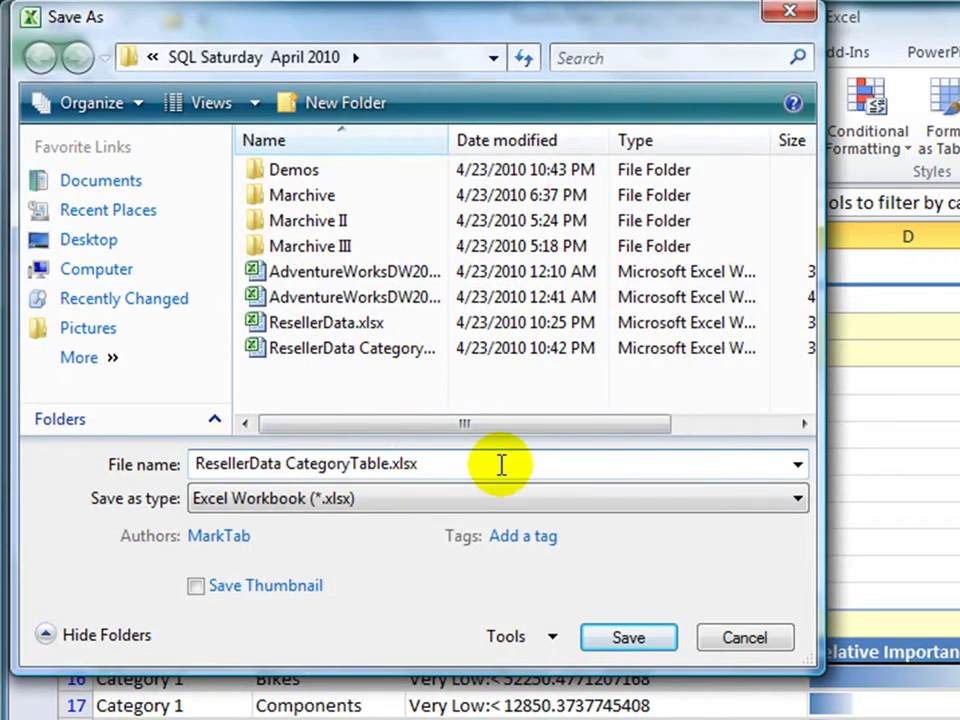
{"action": "type", "text": "Mined"}
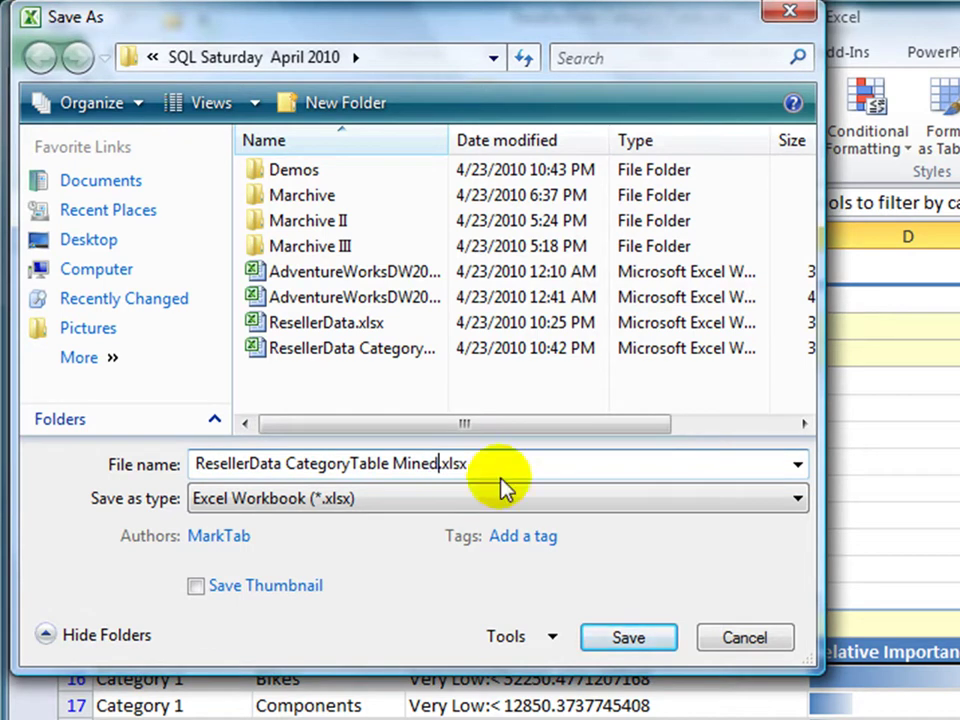
{"action": "left_click", "coordinate": [636, 640]}
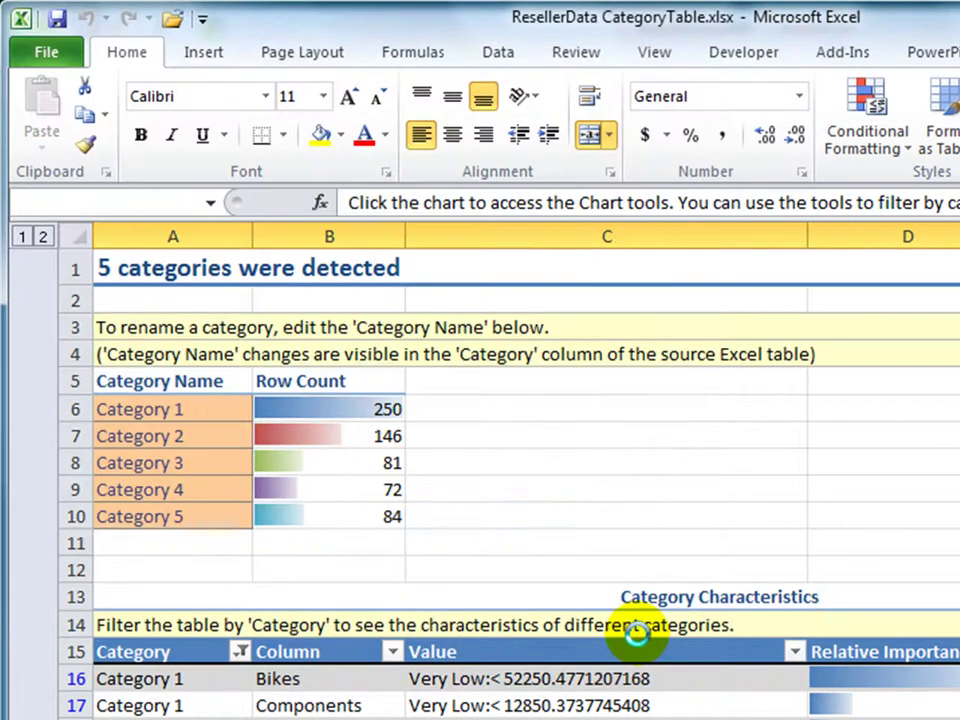